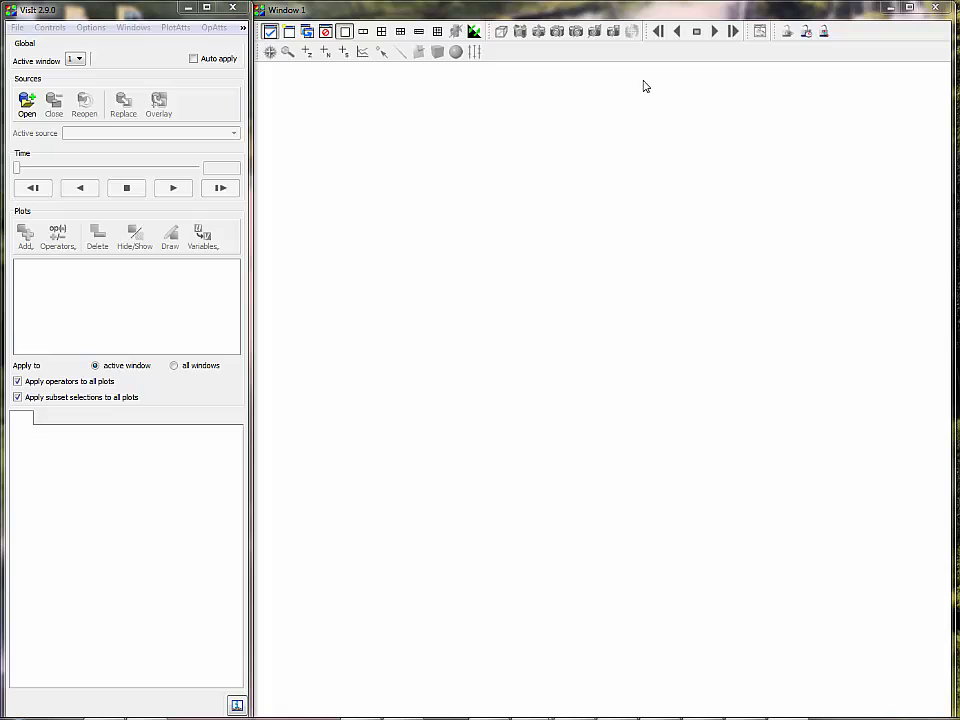
Step: Open the dumps.visit file from the viz_IB3d folder
click(27, 108)
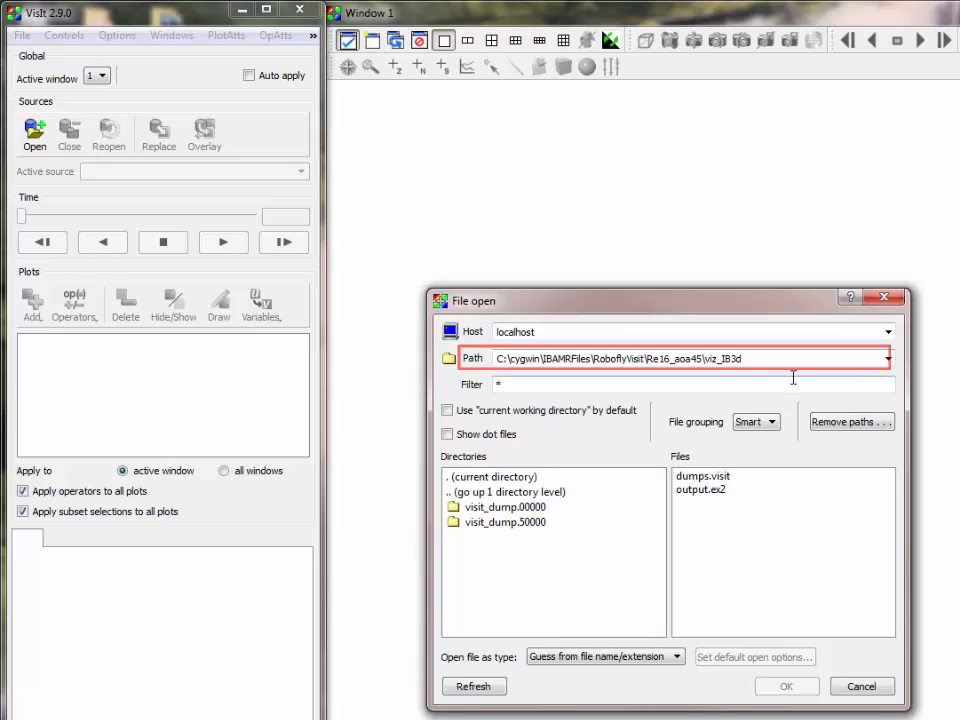
click(727, 478)
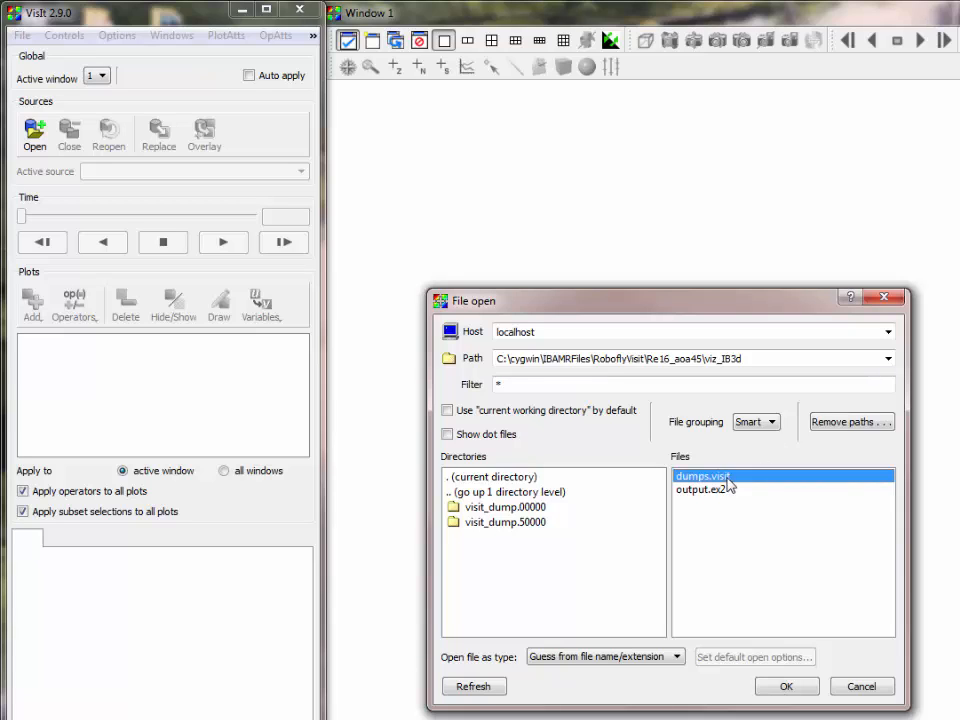
click(785, 687)
click(712, 594)
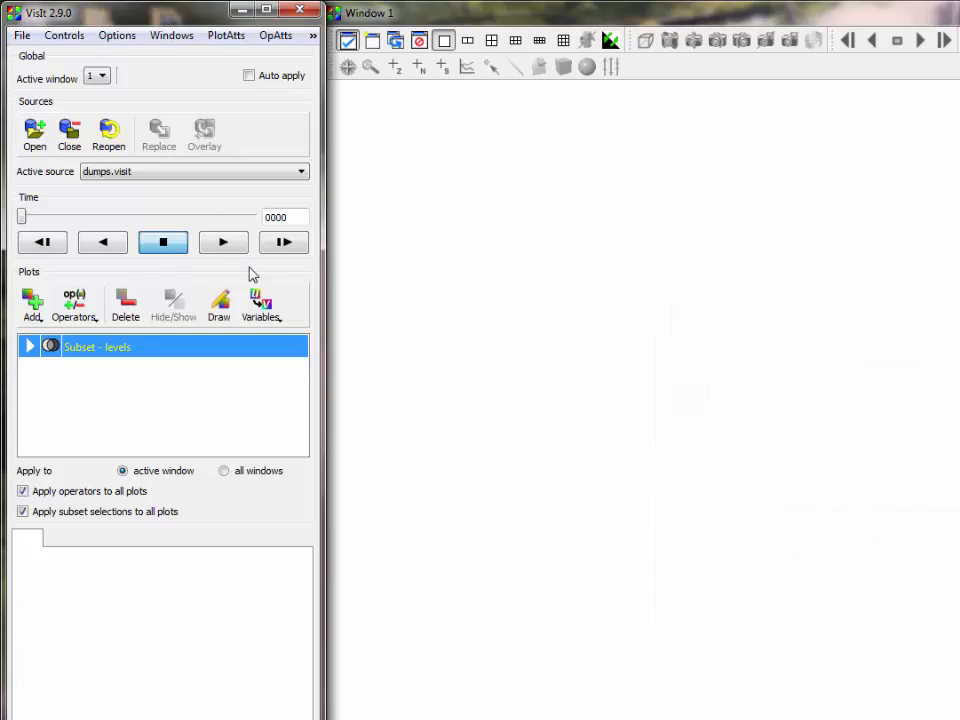
Step: Open output.ex2 from the same folder as a second source and keep it as the active source
click(35, 132)
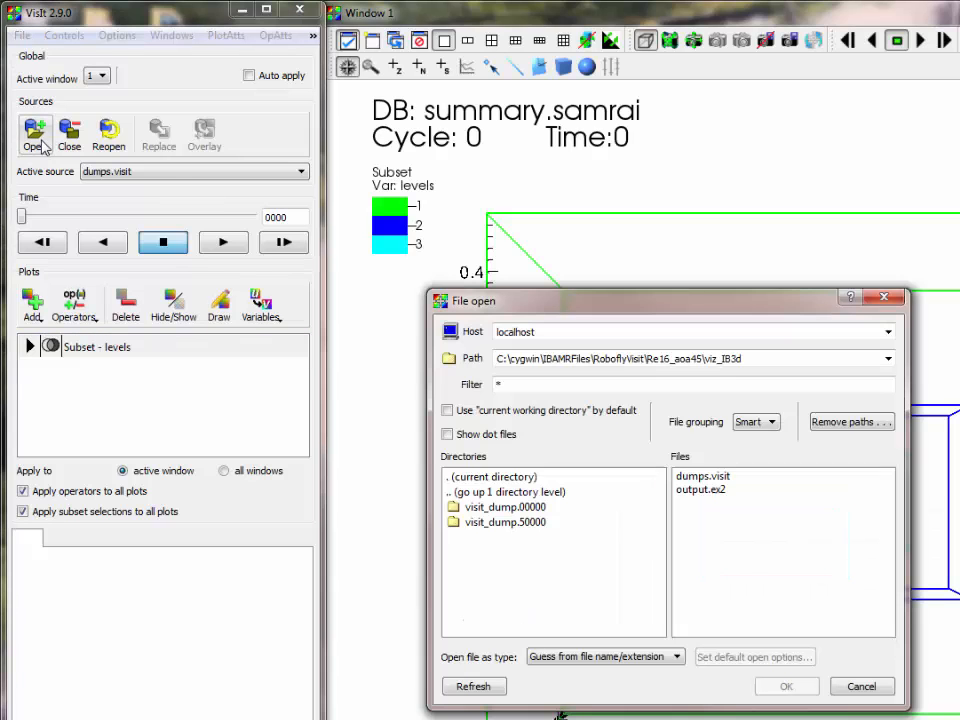
click(741, 490)
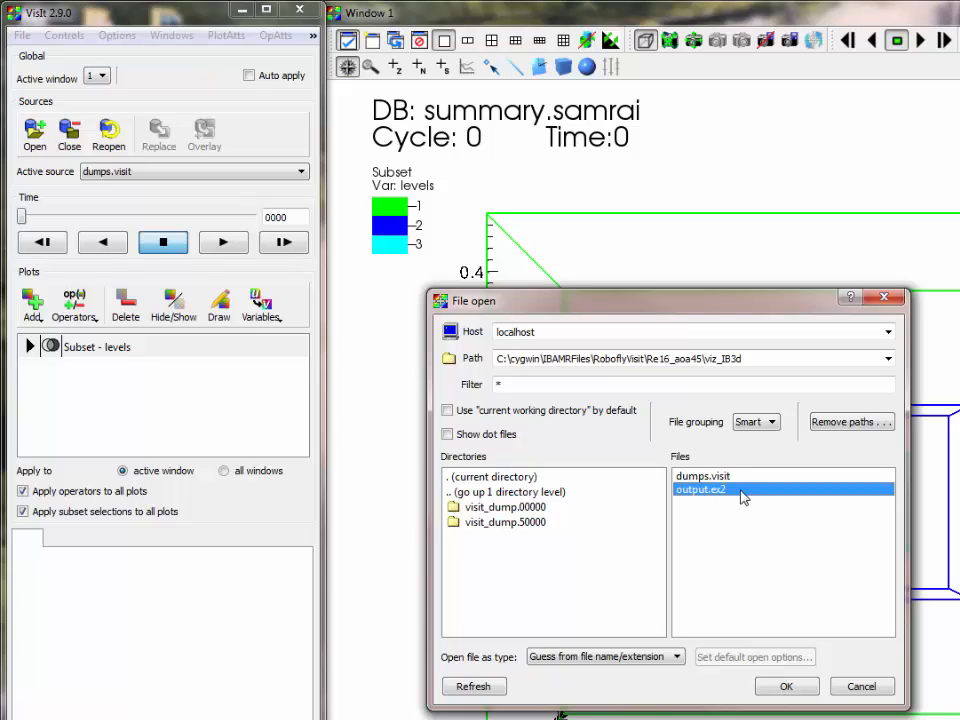
click(788, 686)
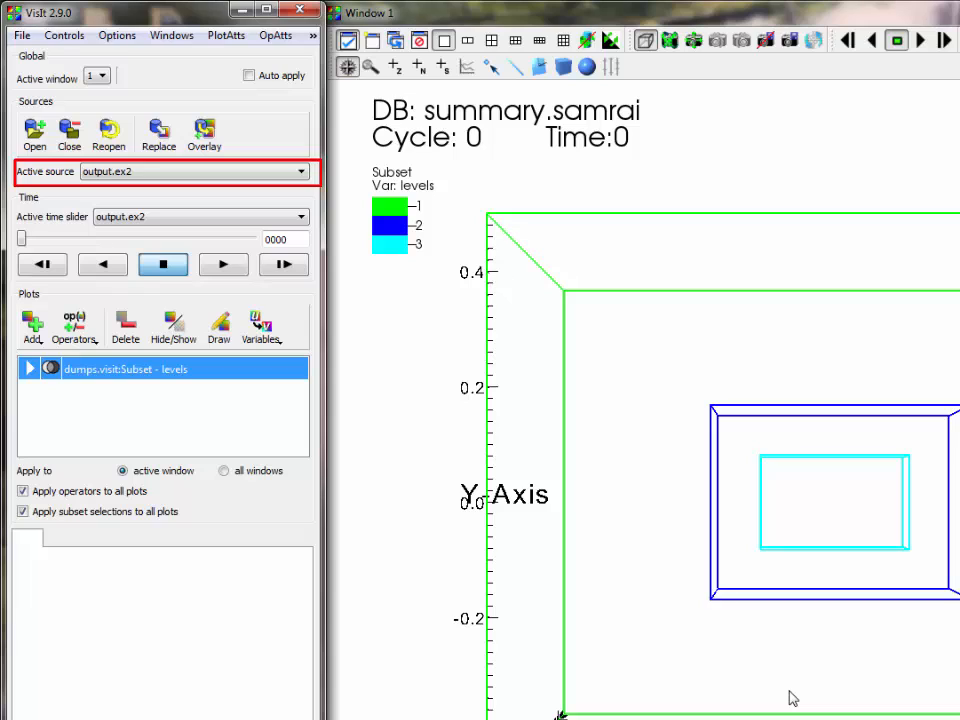
click(171, 174)
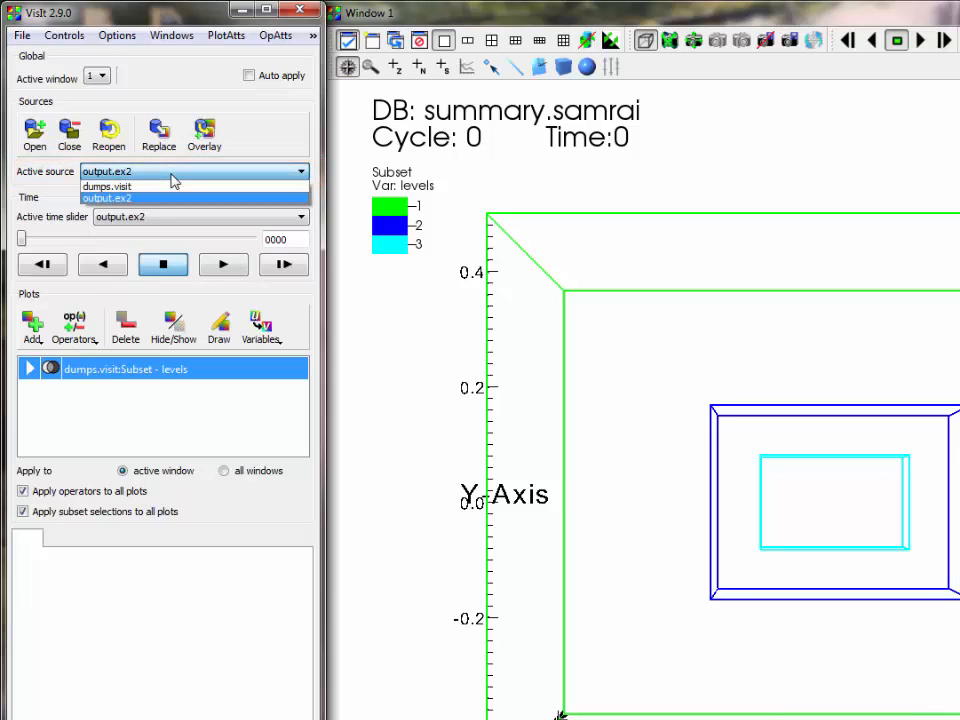
click(172, 176)
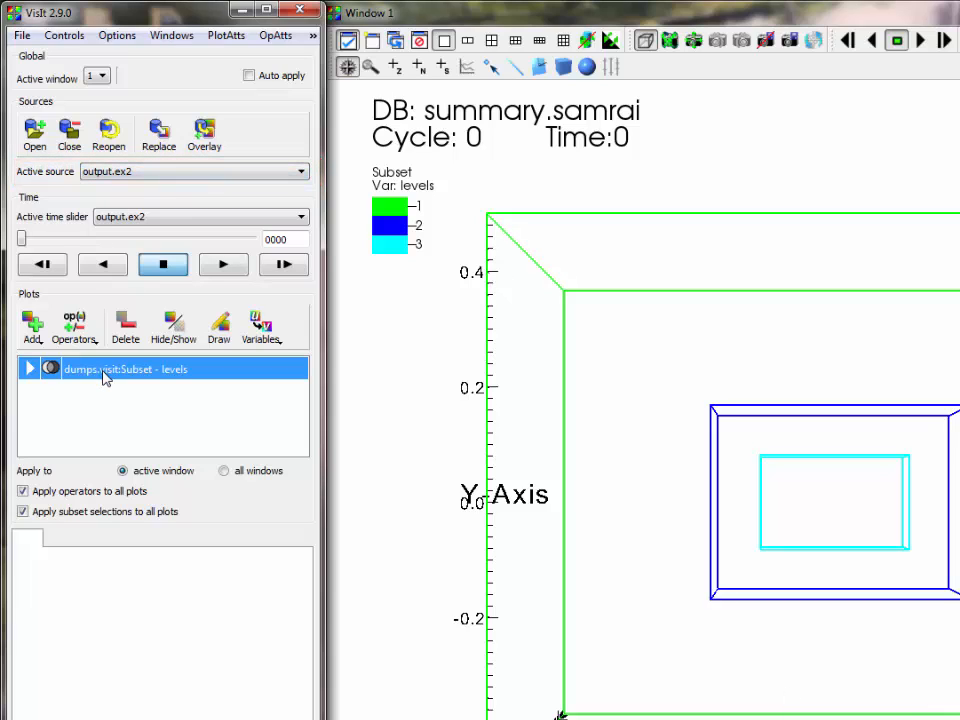
Step: Add a Mesh plot of output.ex2, accept the Index database correlation with dumps.visit, and draw the plot
click(34, 330)
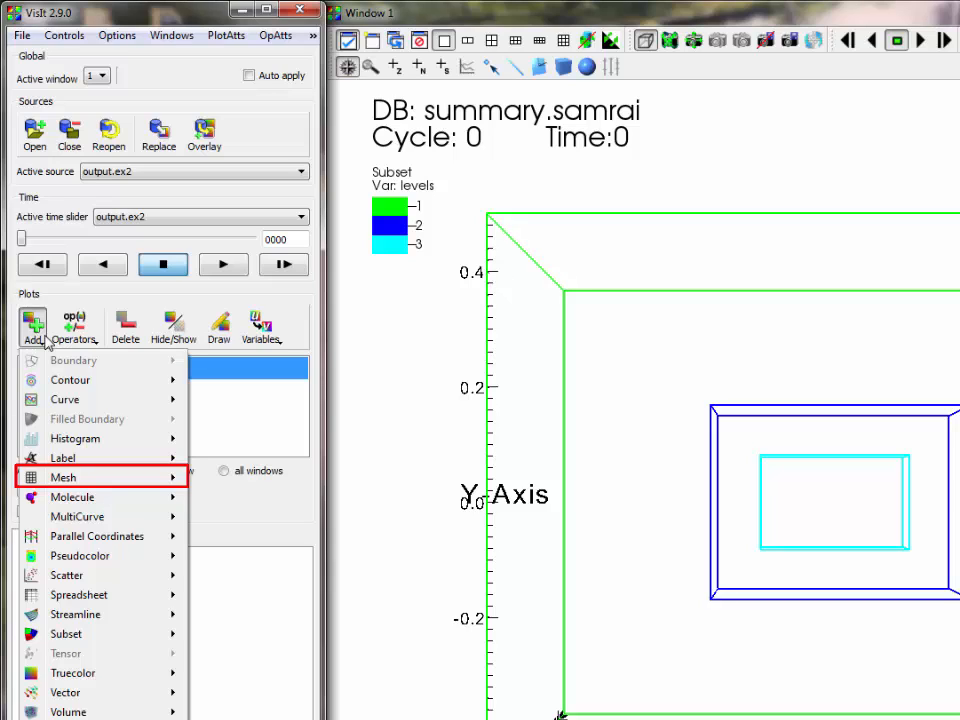
mouse_move(64, 477)
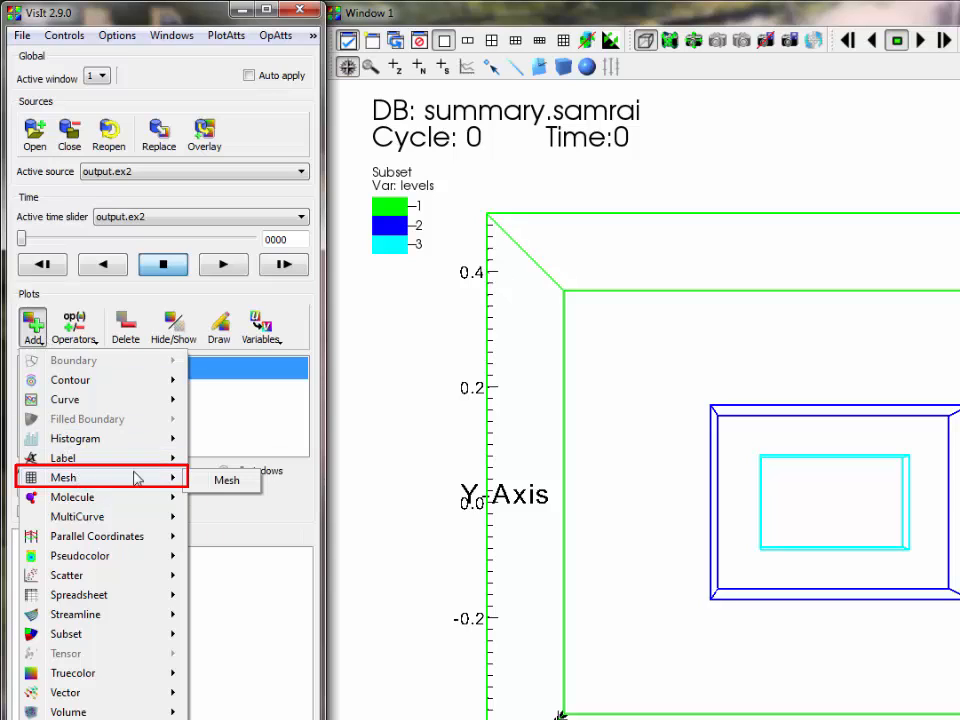
click(220, 481)
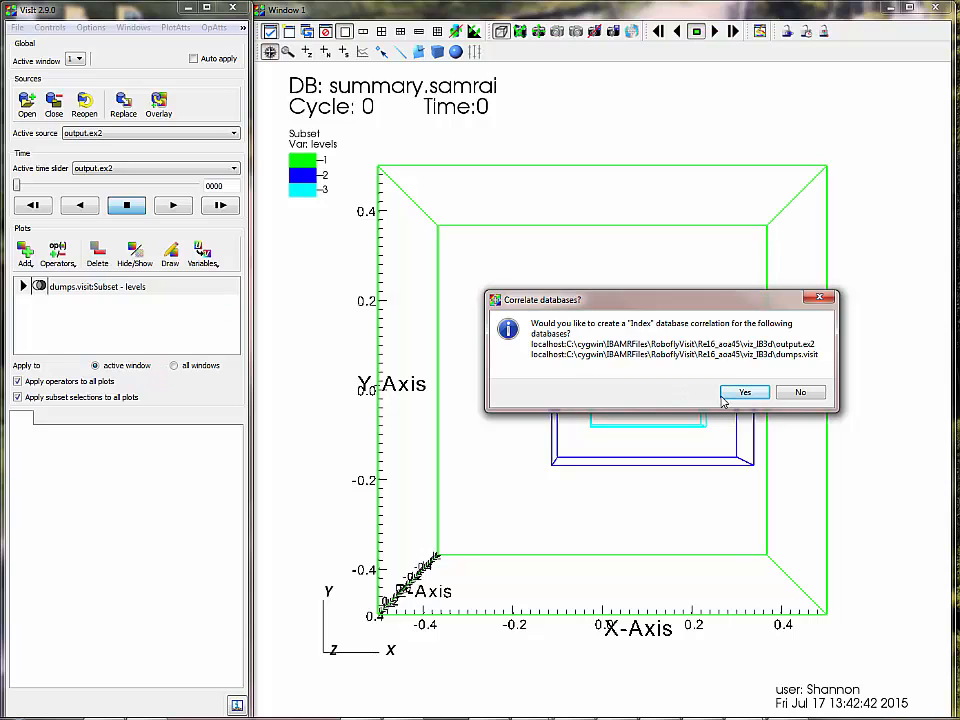
click(742, 393)
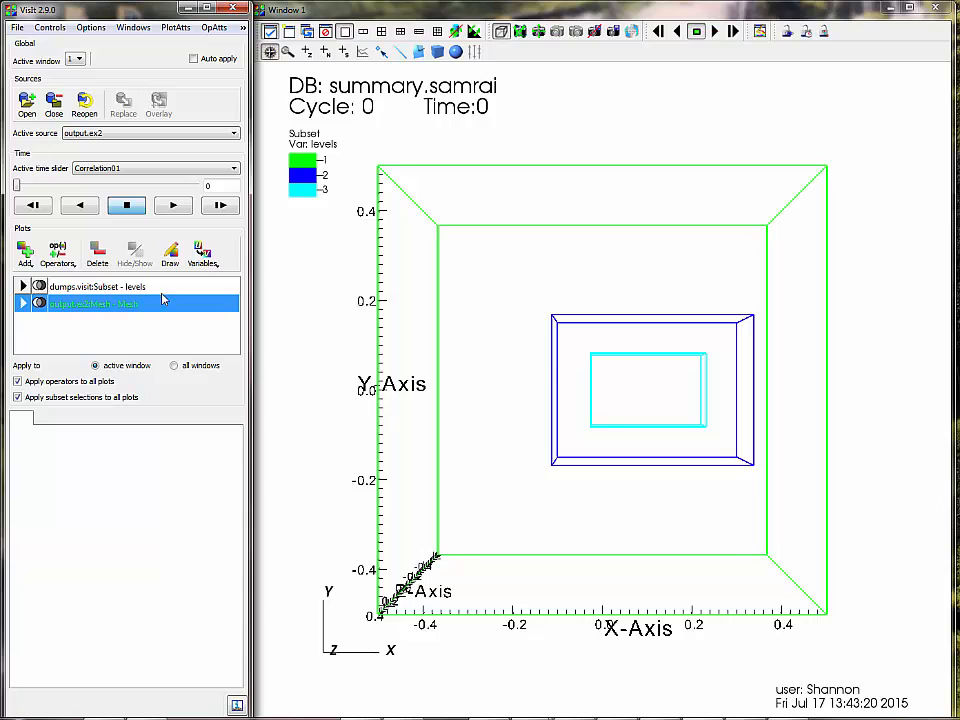
click(169, 256)
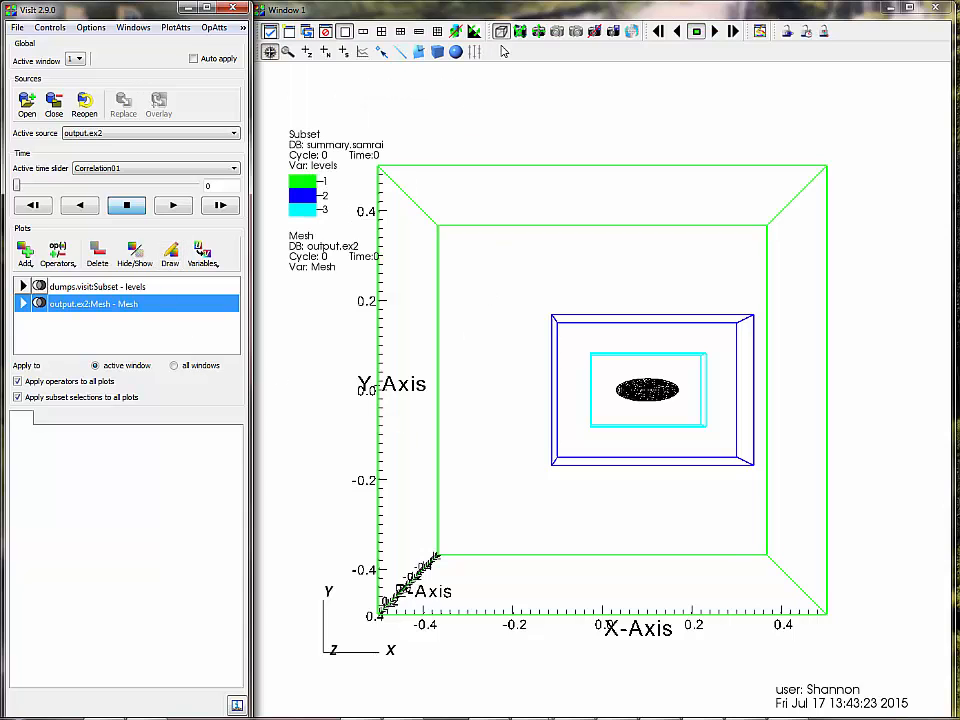
Step: Stop operators from applying to all plots and add a Displace operator to the output.ex2 Mesh plot only
click(288, 51)
drag(606, 372, 692, 424)
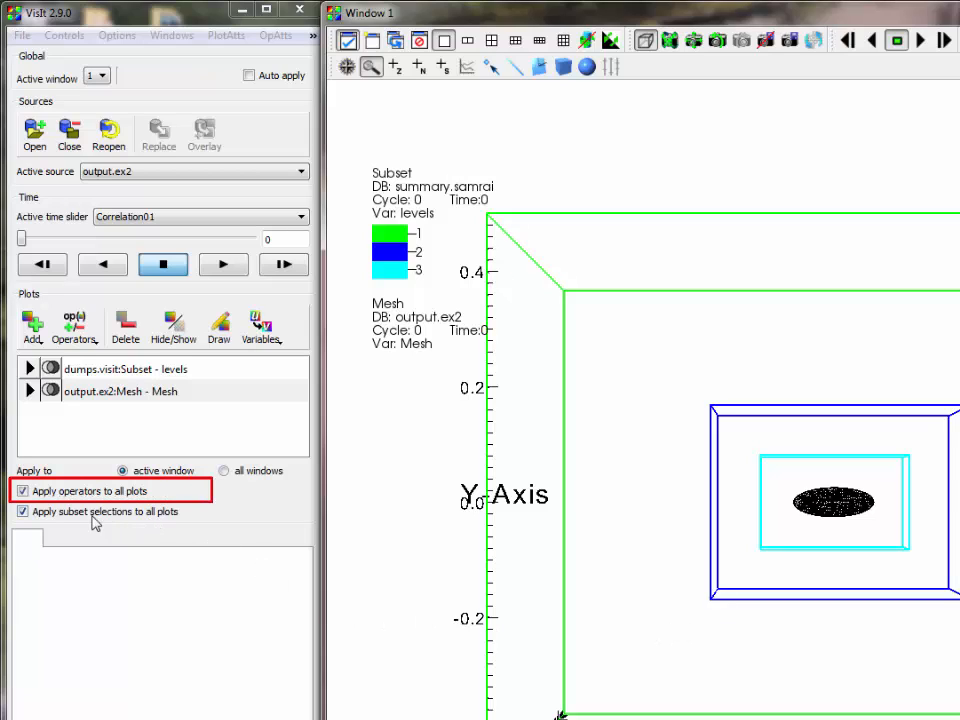
click(23, 492)
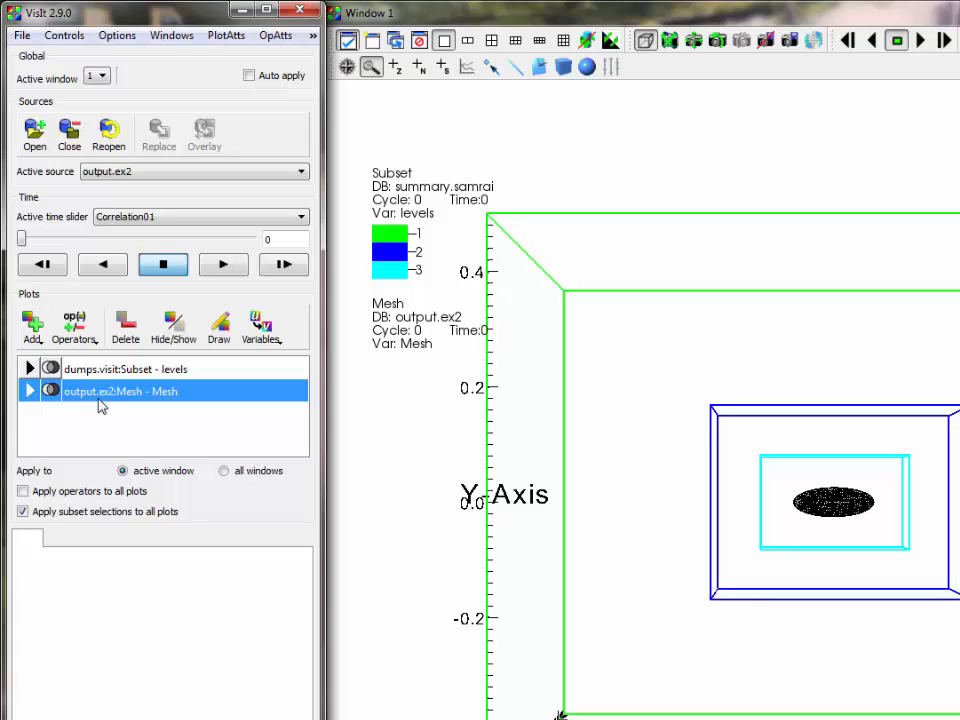
click(68, 322)
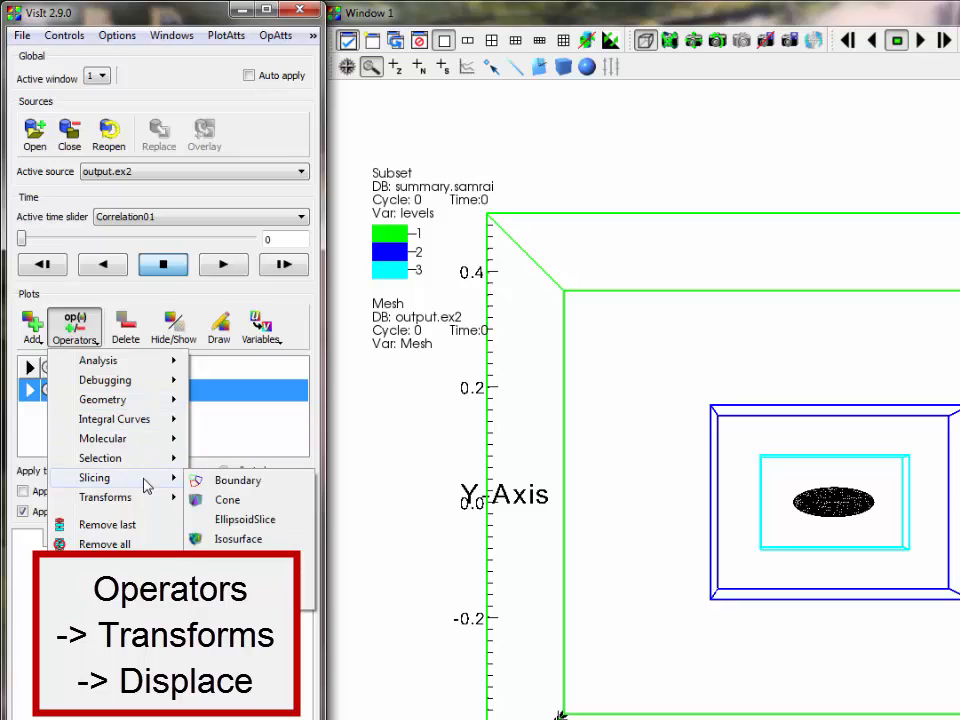
mouse_move(147, 499)
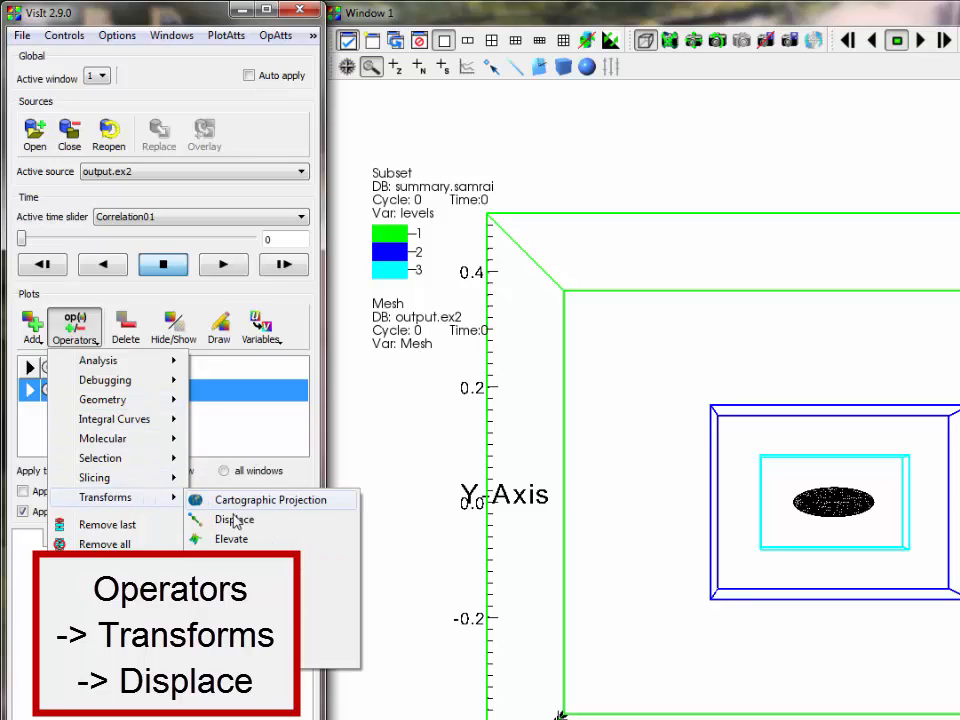
click(222, 521)
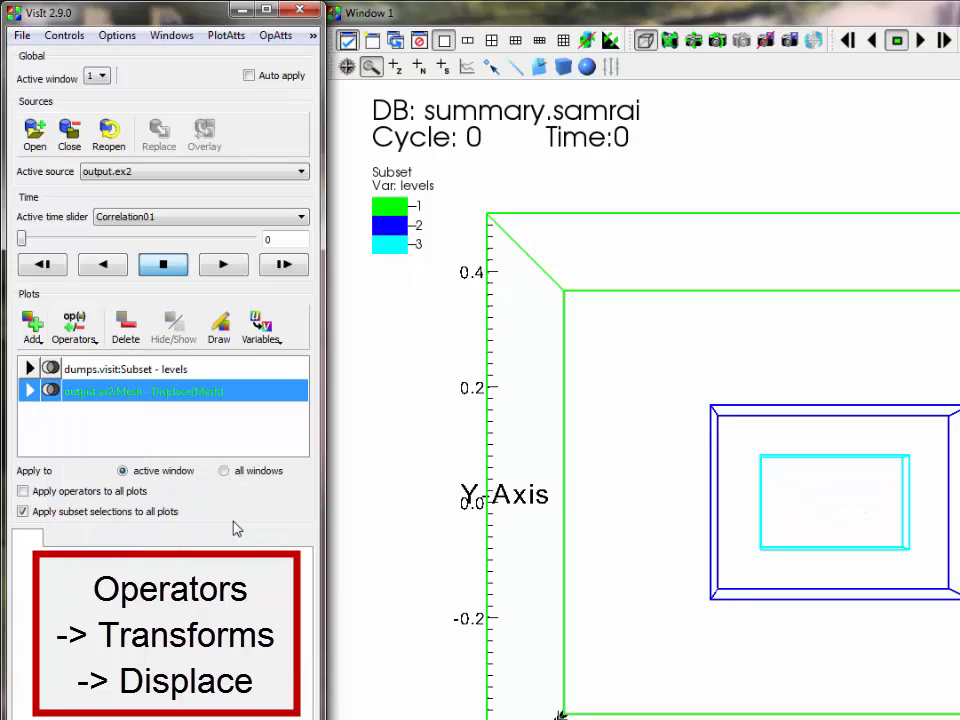
Step: Create a new expression for the Displace operator's displacement variable, with type Vector Mesh Variable and name dX
click(30, 392)
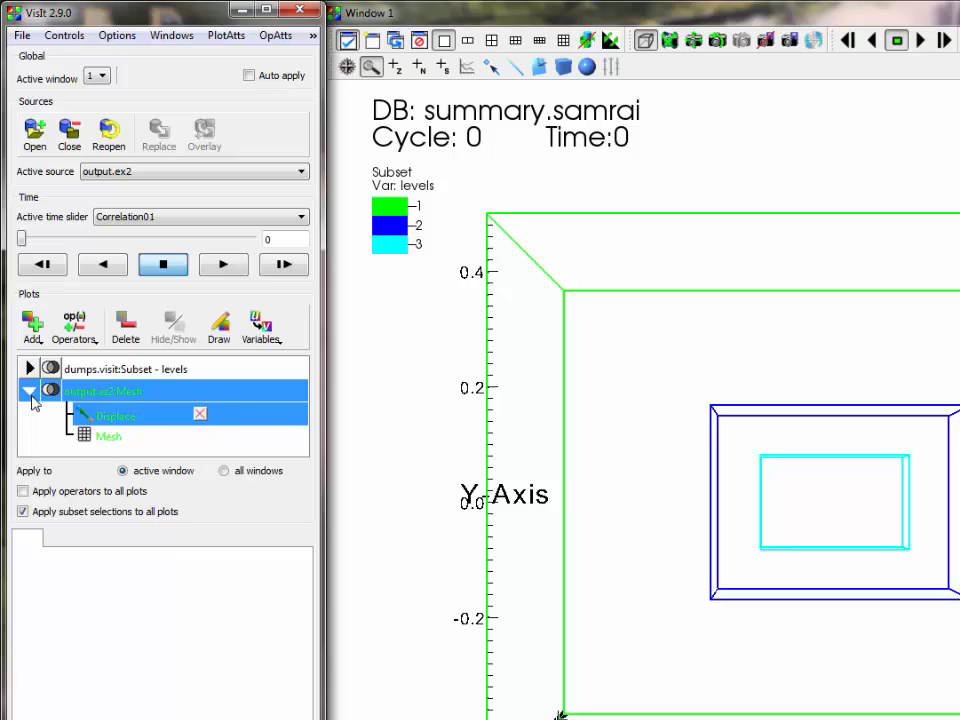
double_click(137, 418)
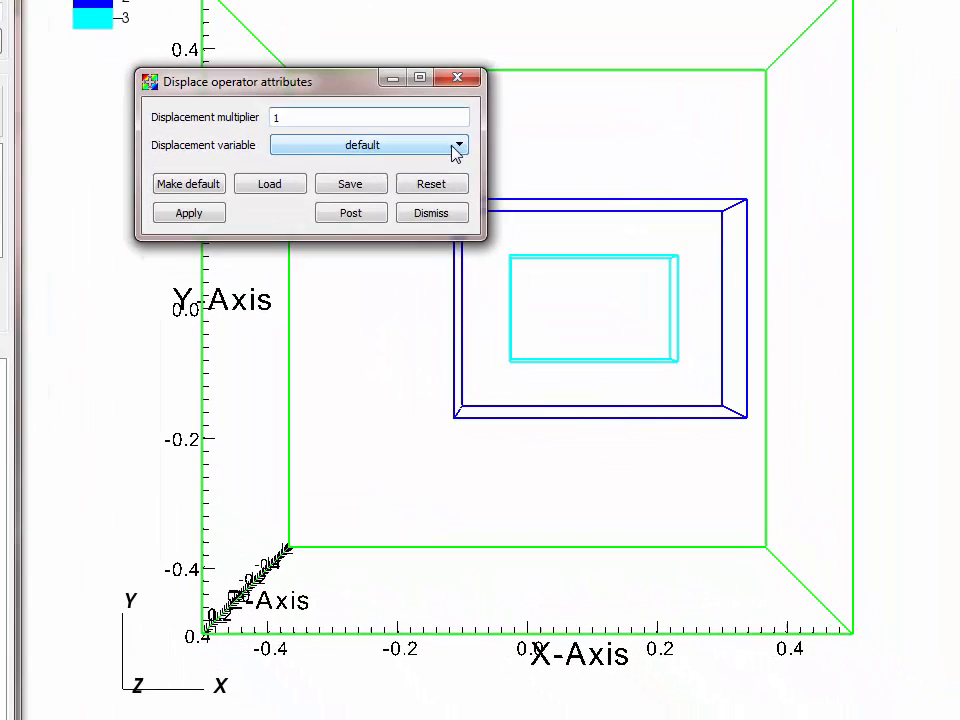
click(456, 147)
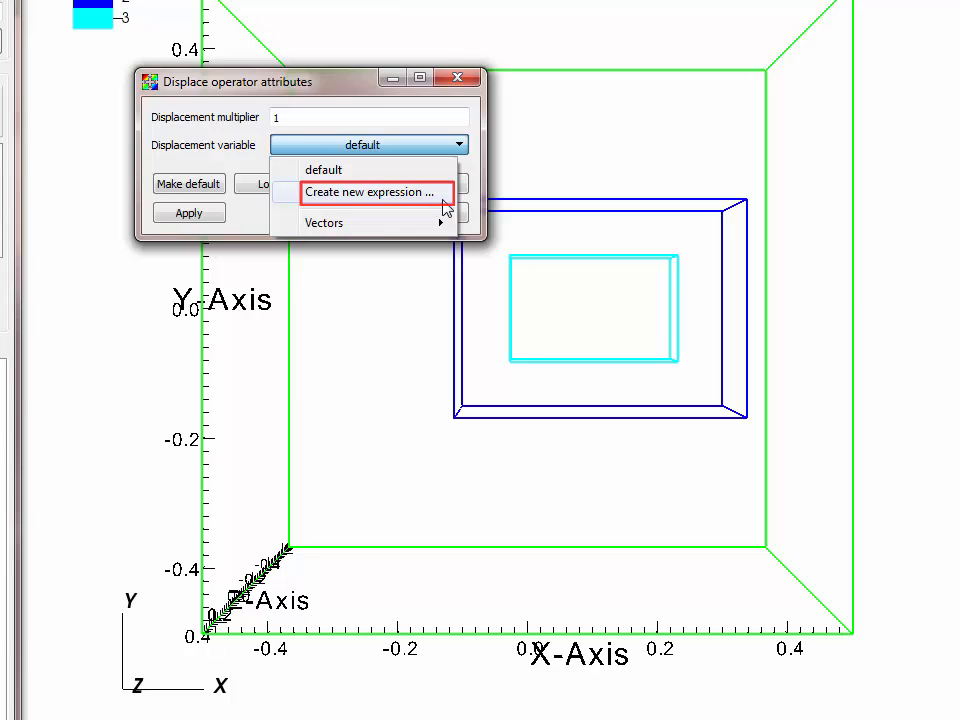
click(442, 196)
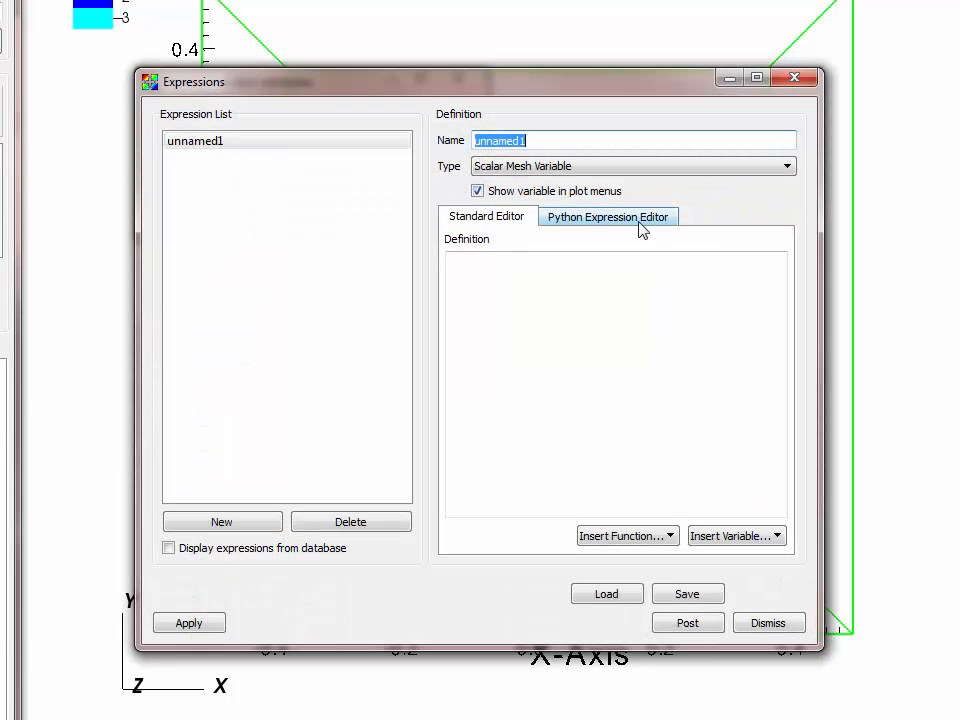
click(779, 172)
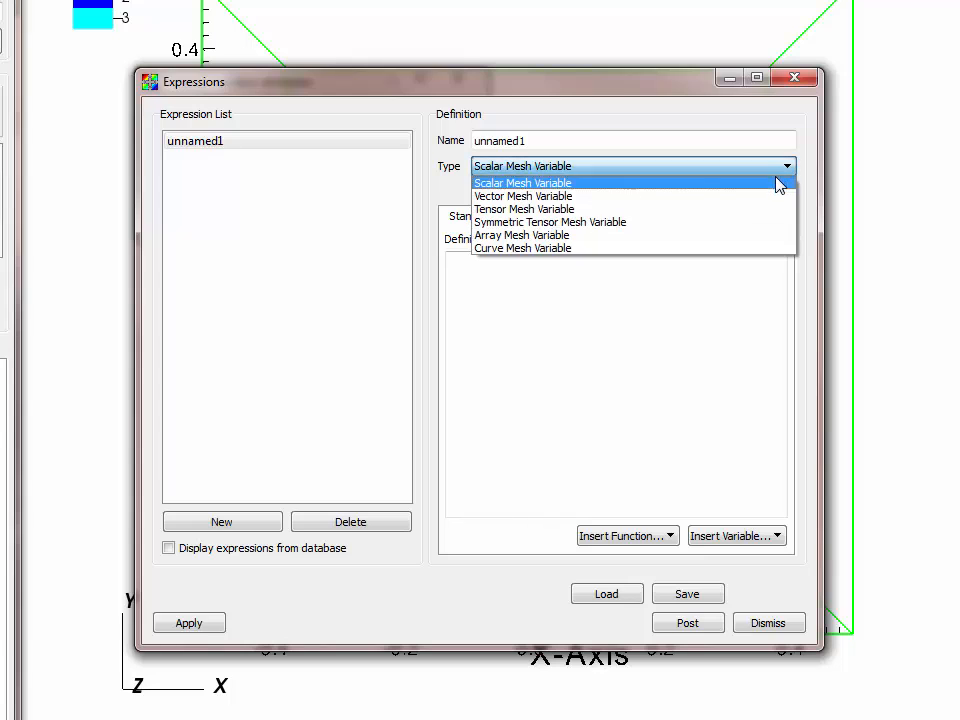
click(773, 197)
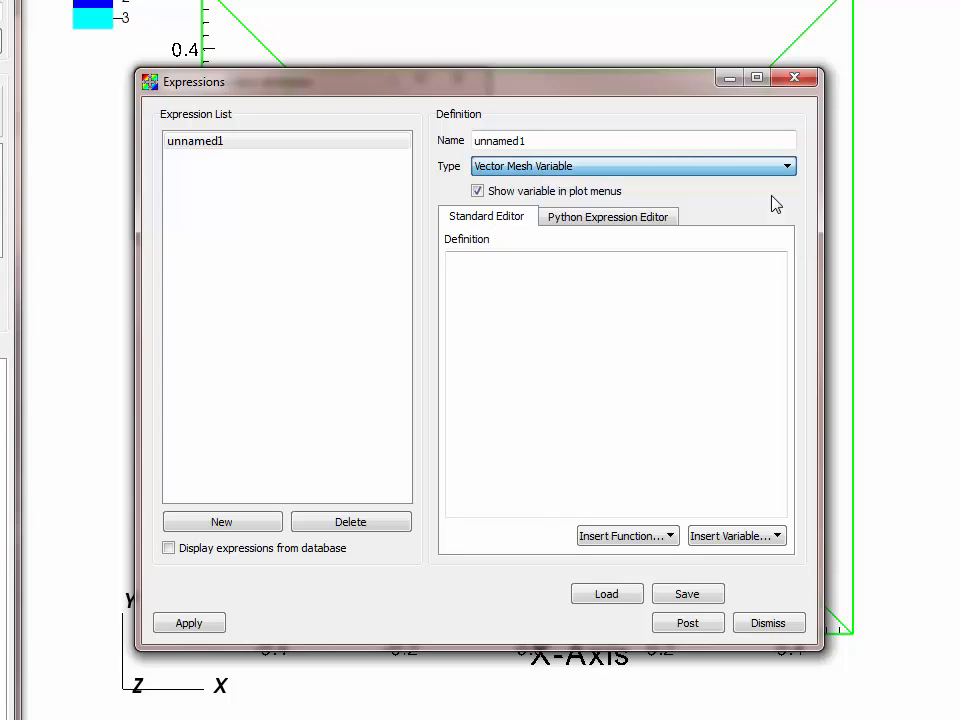
drag(581, 144, 394, 120)
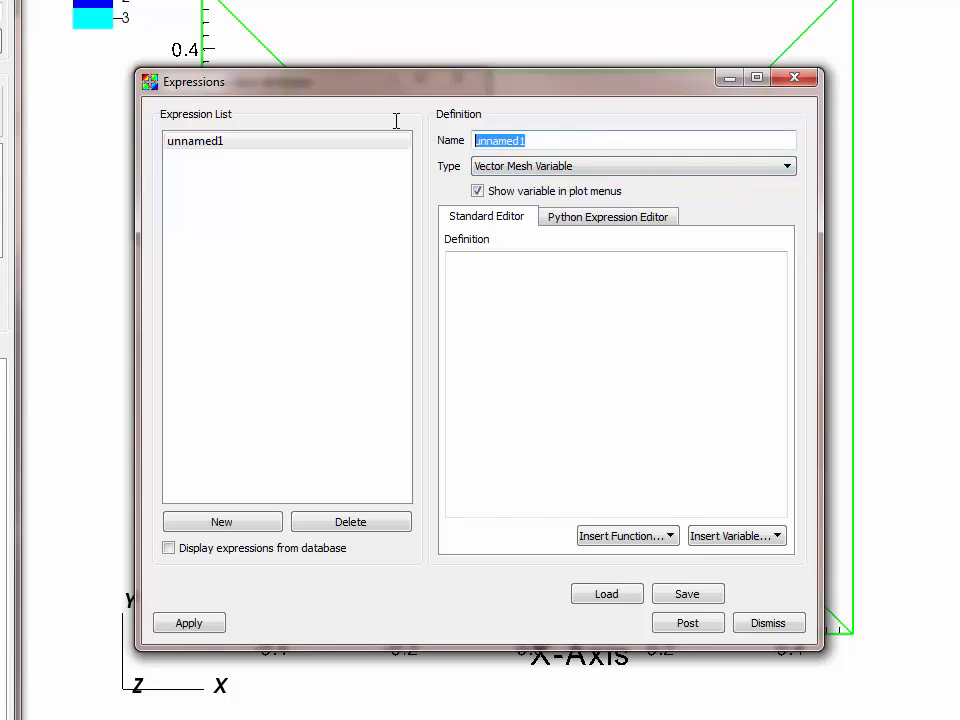
text(dX)
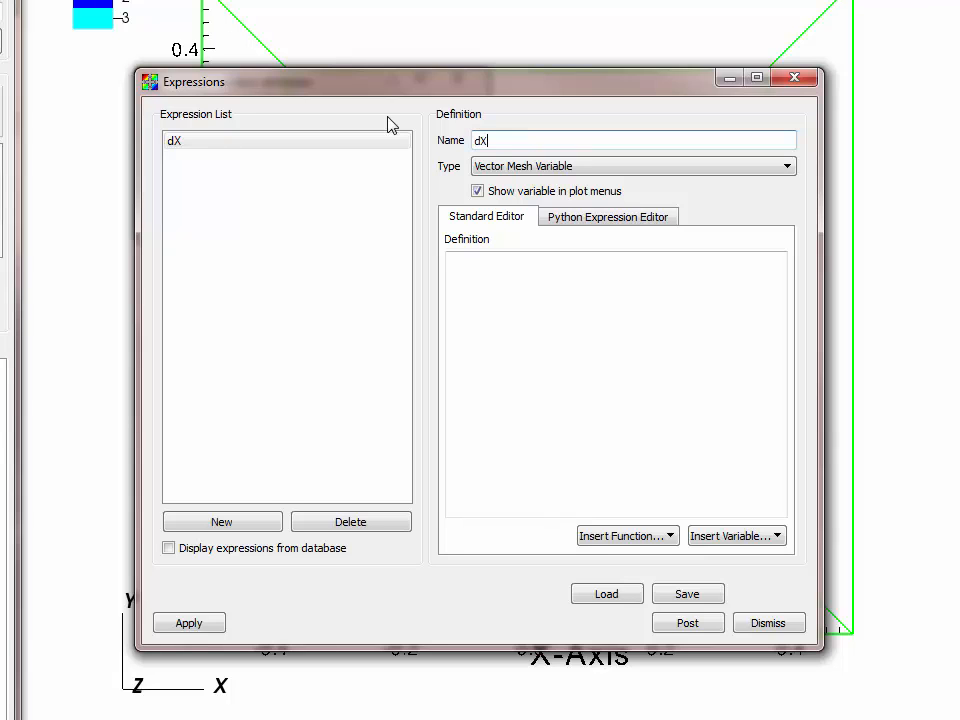
Step: Define the dX expression as {dX_0,dX_1,dX_2} and apply it
click(626, 314)
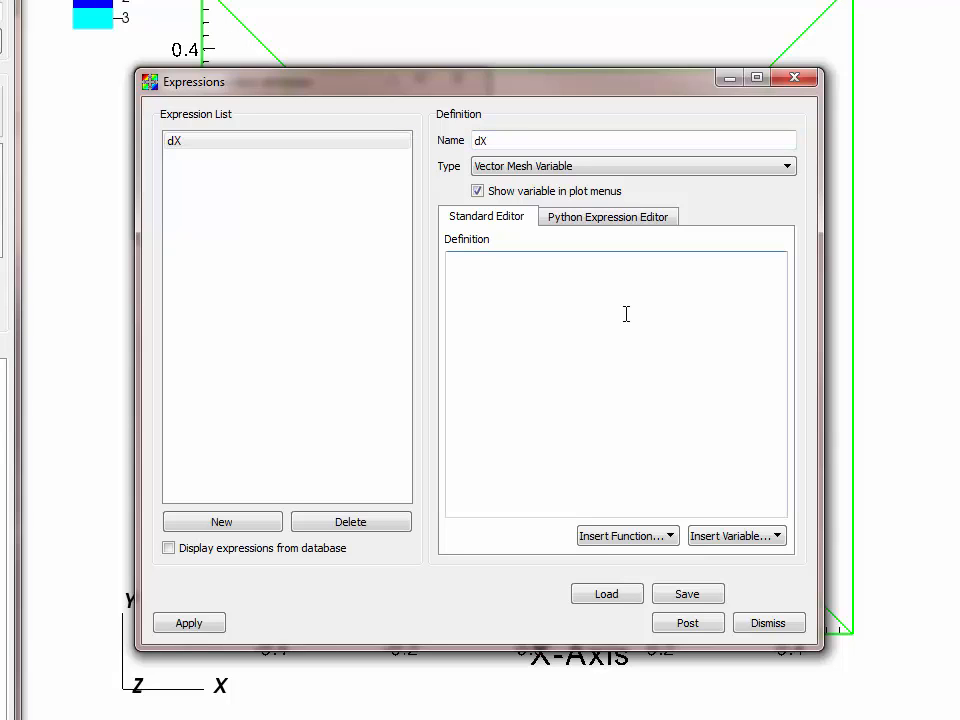
text({)
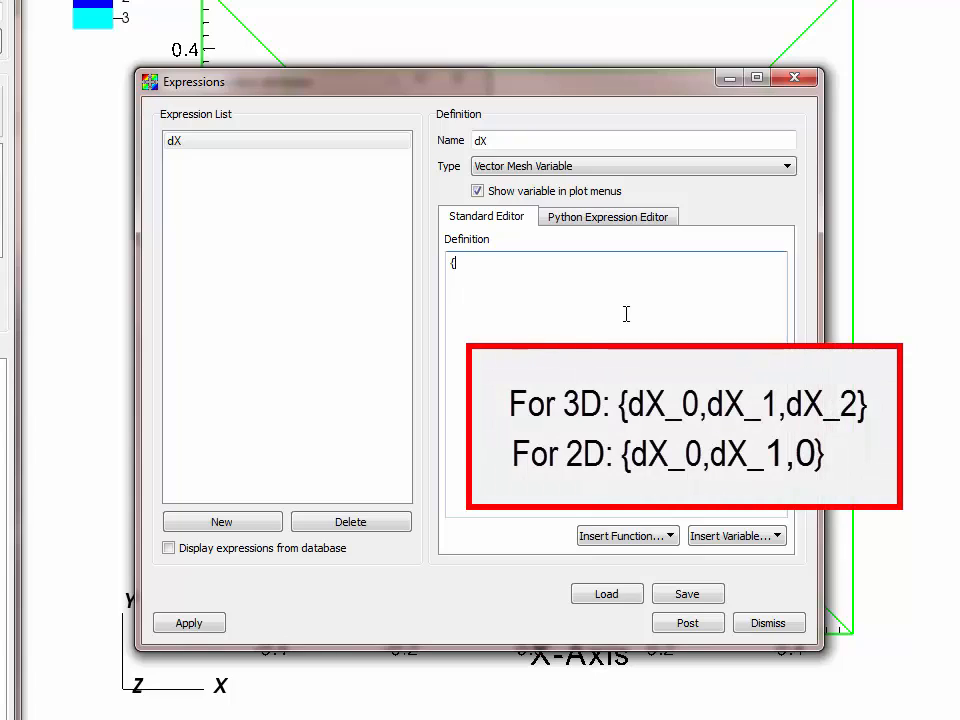
text(dX)
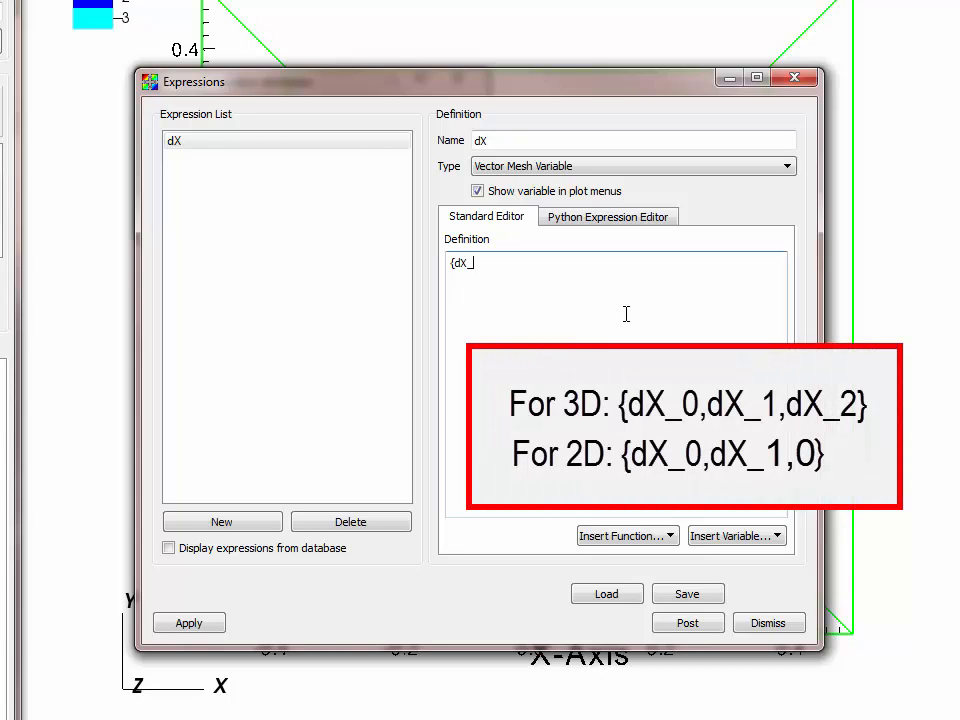
text(_0,dX_1,dX_2})
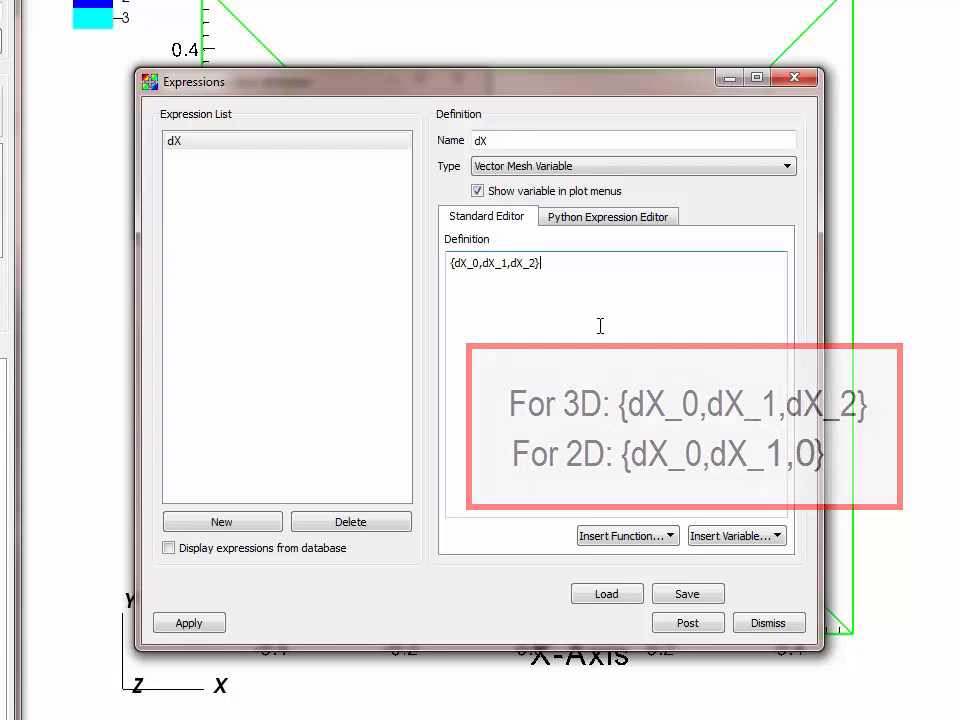
click(186, 623)
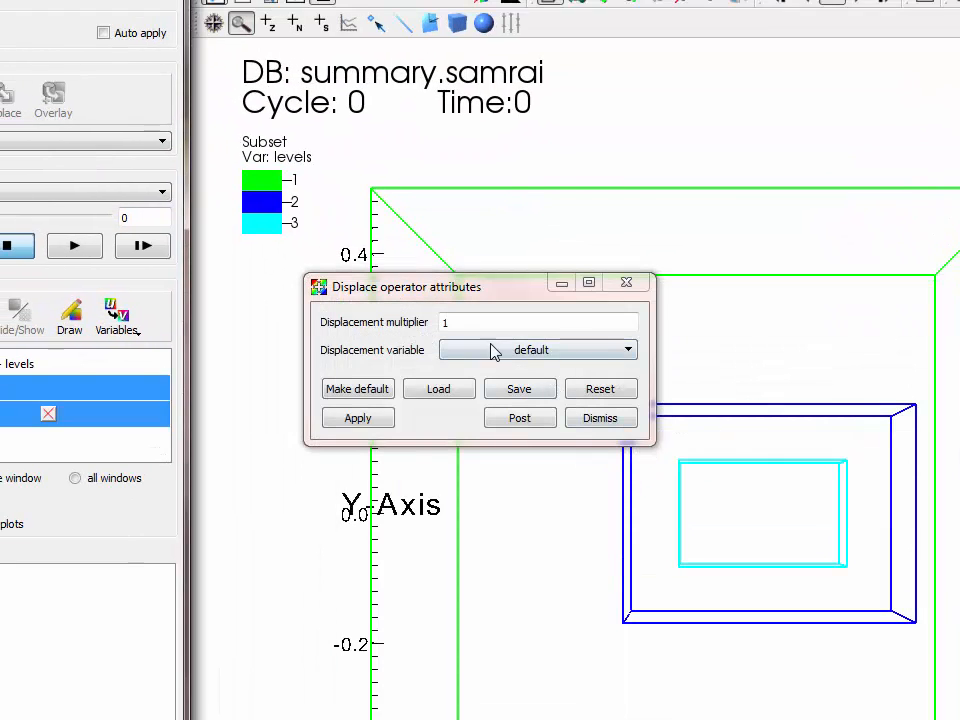
Step: Set the Displace operator's displacement variable to the vector dX, apply the change, and close its attributes
click(604, 359)
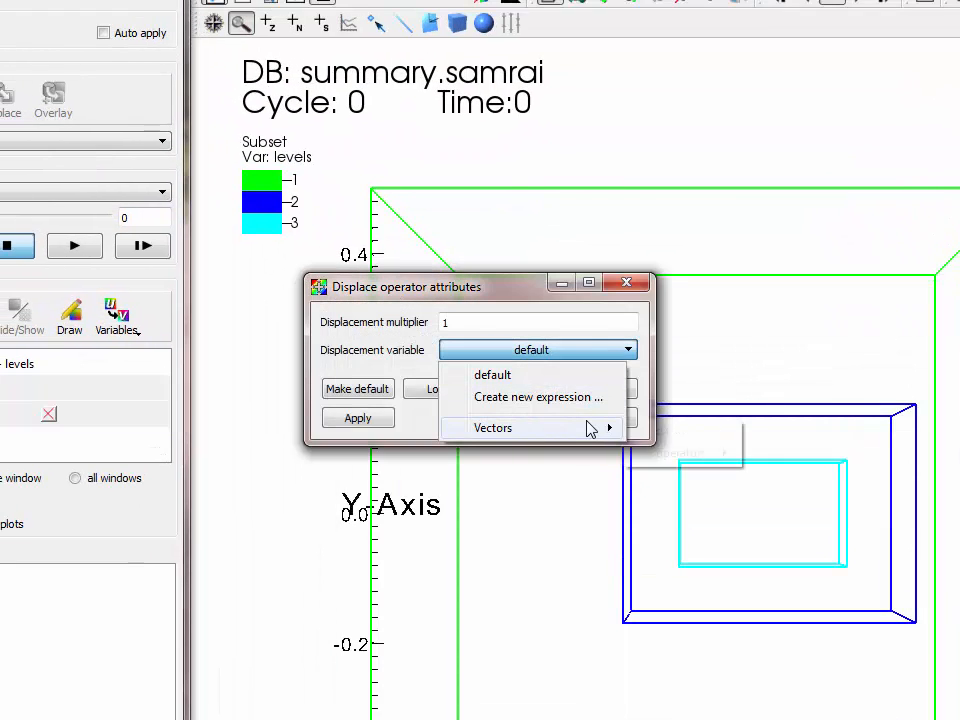
mouse_move(590, 428)
click(682, 436)
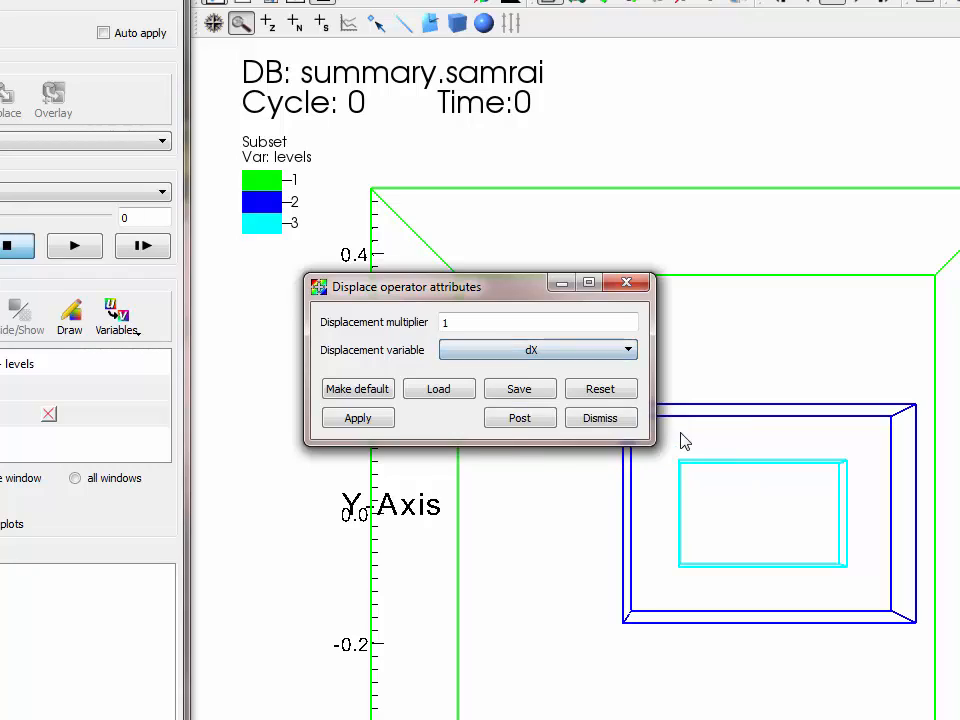
click(358, 418)
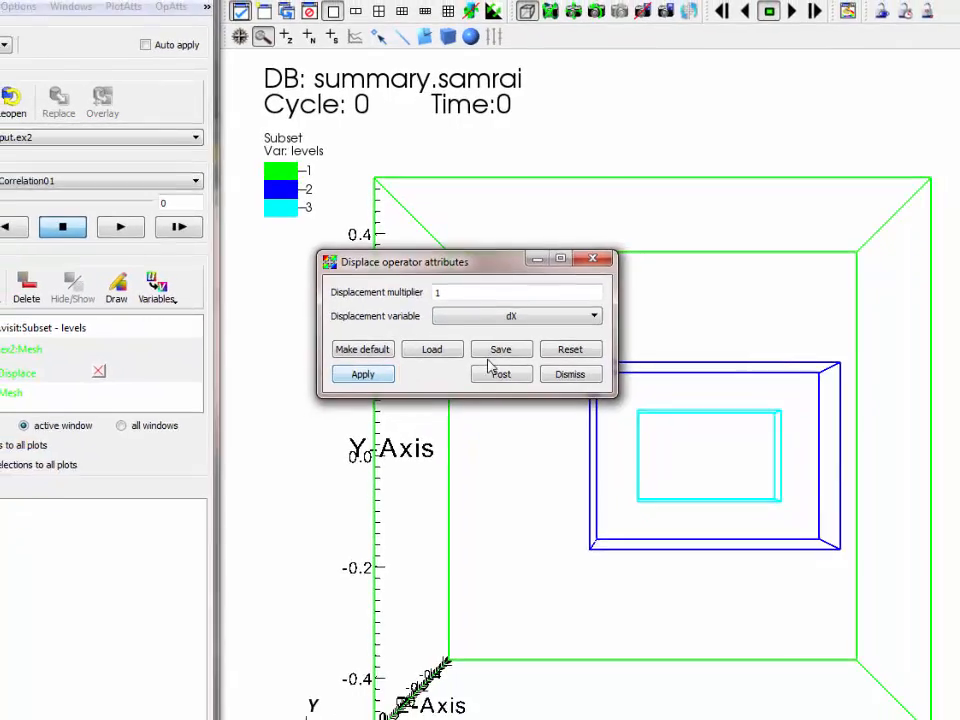
click(535, 329)
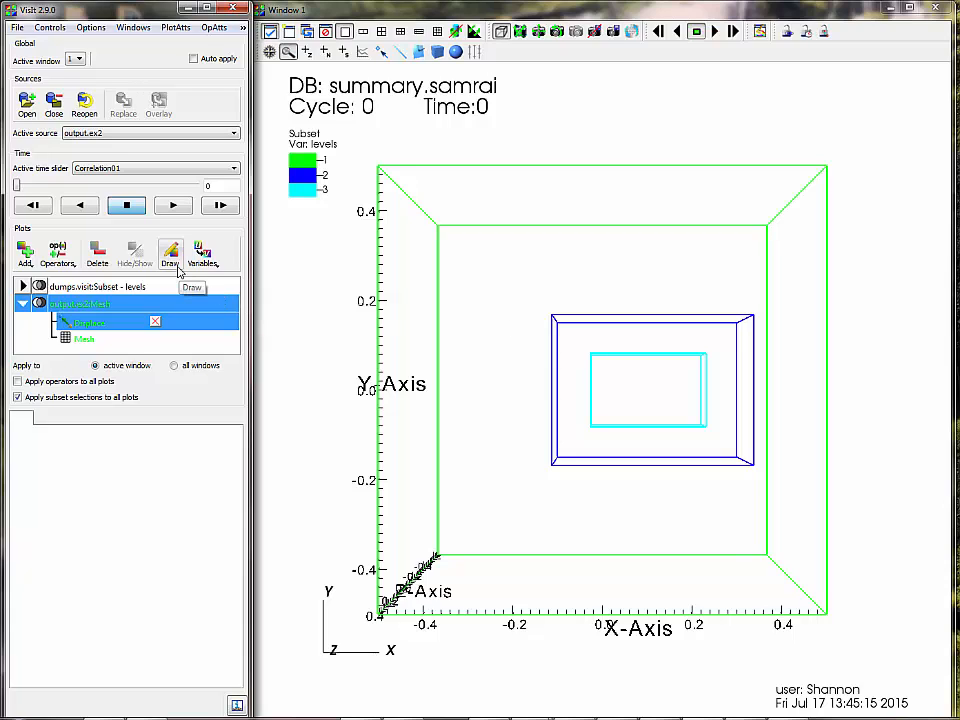
Step: Draw the displaced output.ex2 Mesh plot and set the time slider to step 50
click(172, 256)
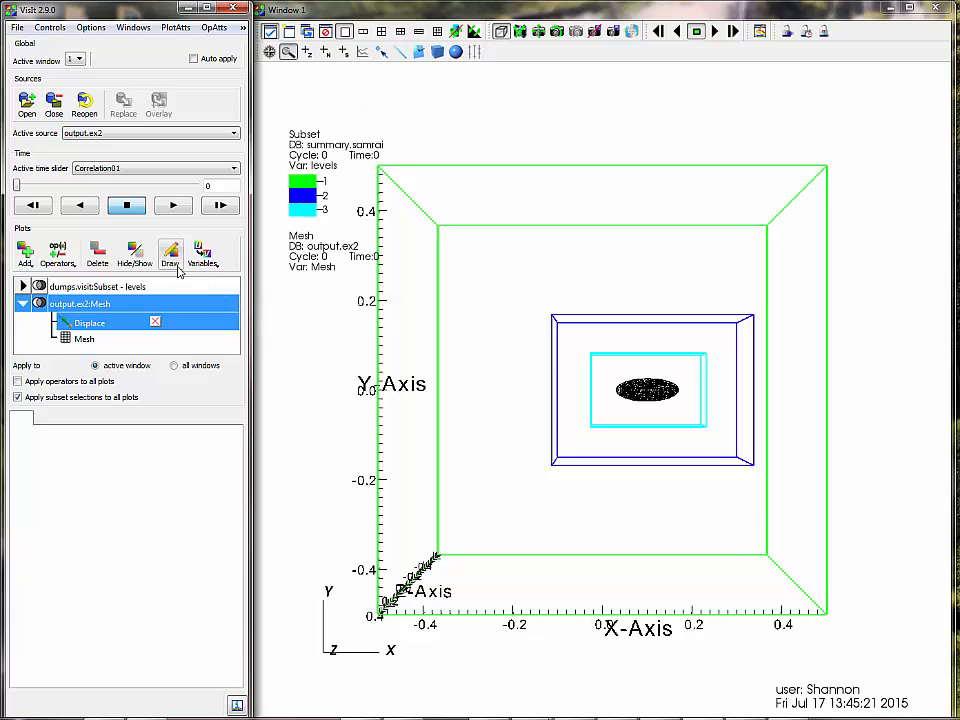
drag(221, 187, 195, 186)
text(50)
key(Return)
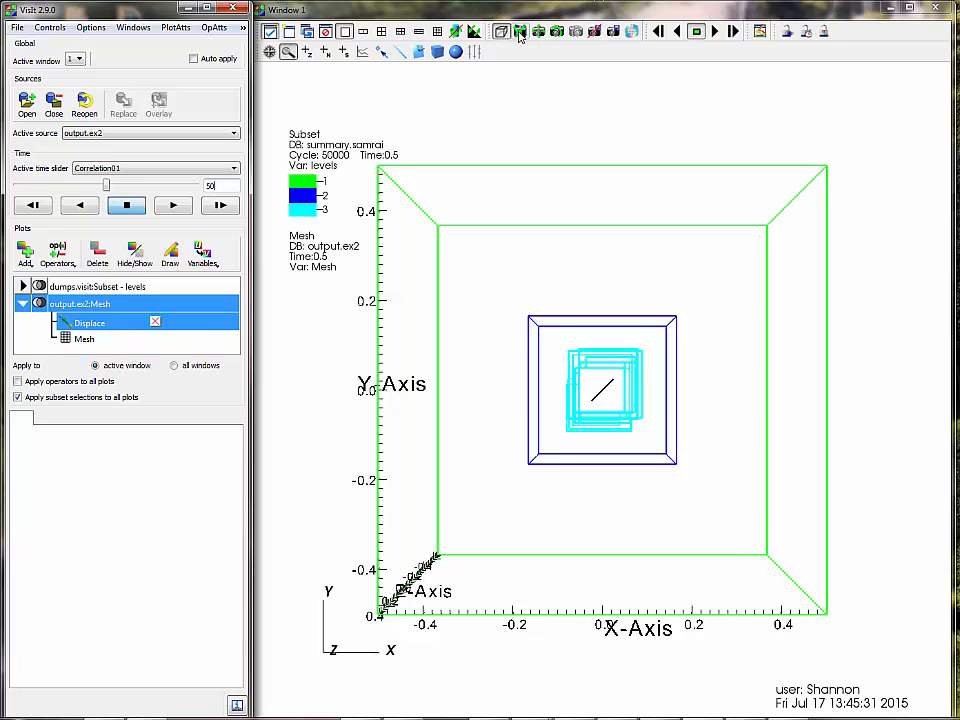
click(476, 240)
drag(476, 240, 620, 355)
Step: Compare the displaced mesh at time step 0 with time step 50, ending at step 50
drag(221, 187, 176, 186)
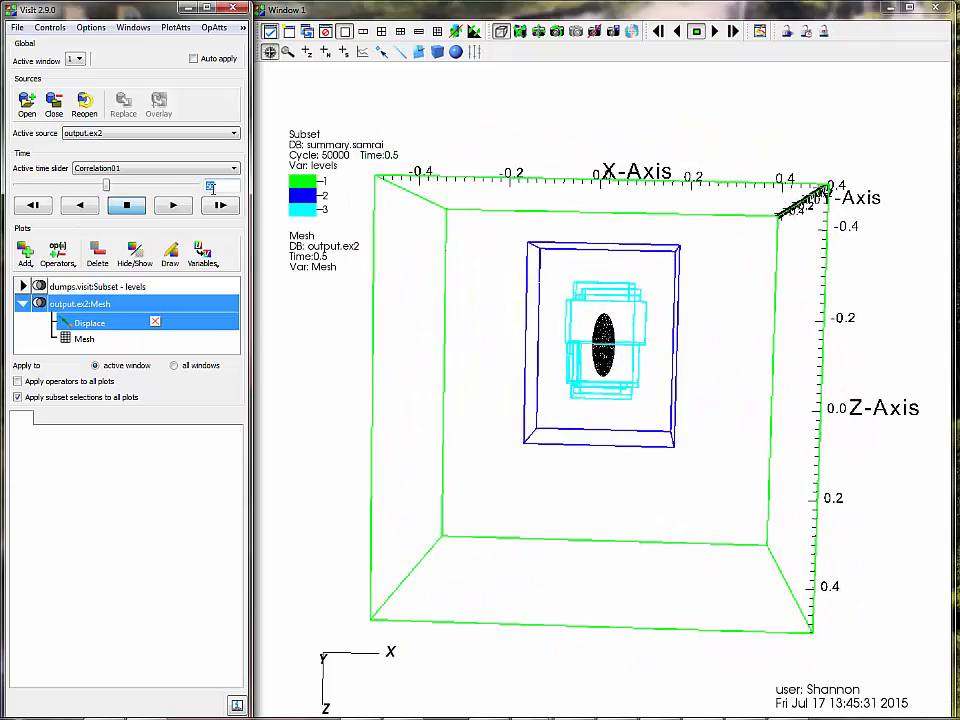
text(0)
key(Return)
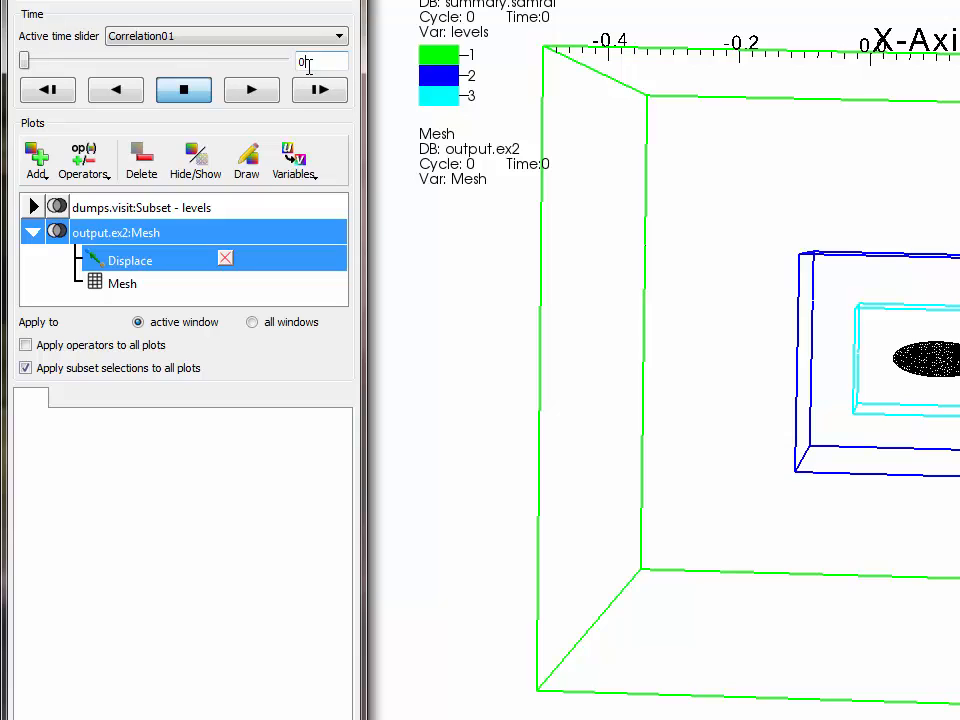
drag(310, 65, 137, 70)
text(50)
key(Return)
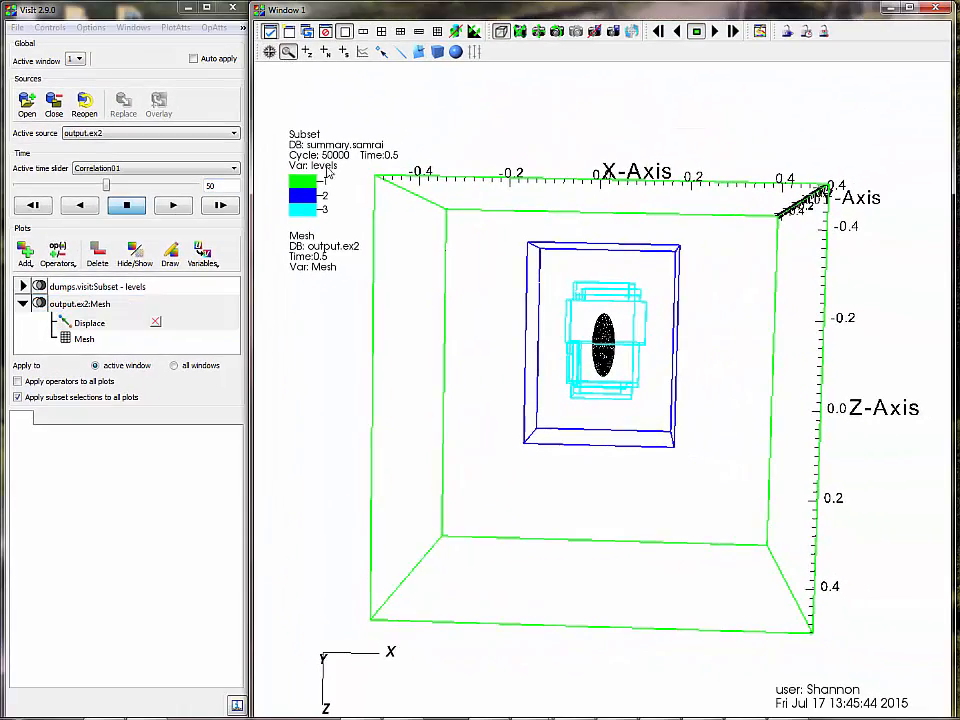
drag(575, 303, 631, 385)
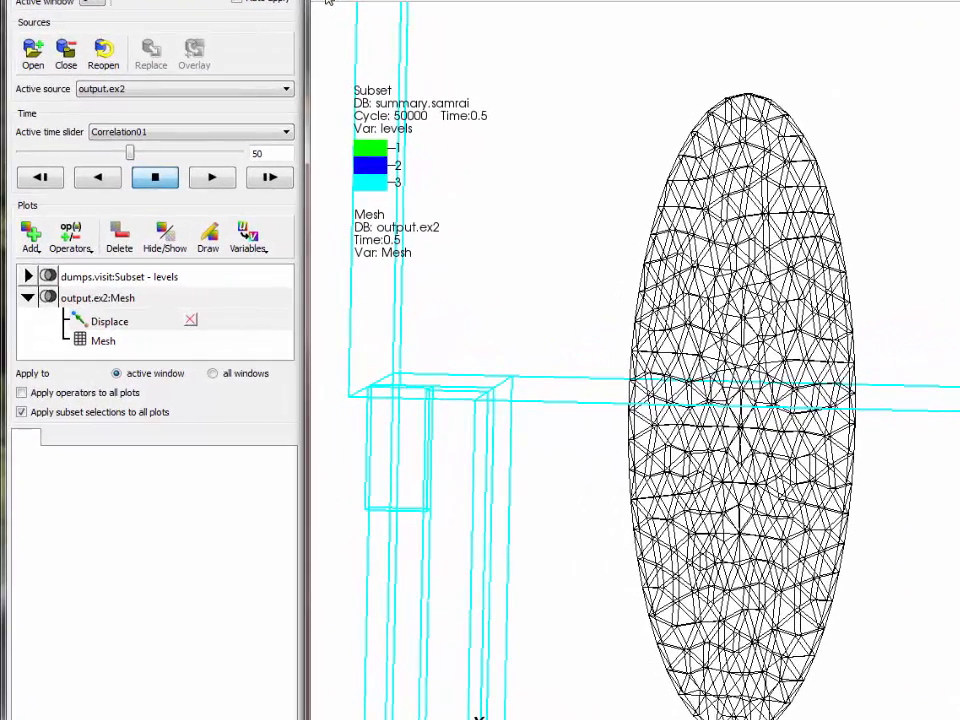
Step: Replace the output.ex2 Mesh plot with a Subset plot of Mesh and draw it
click(118, 320)
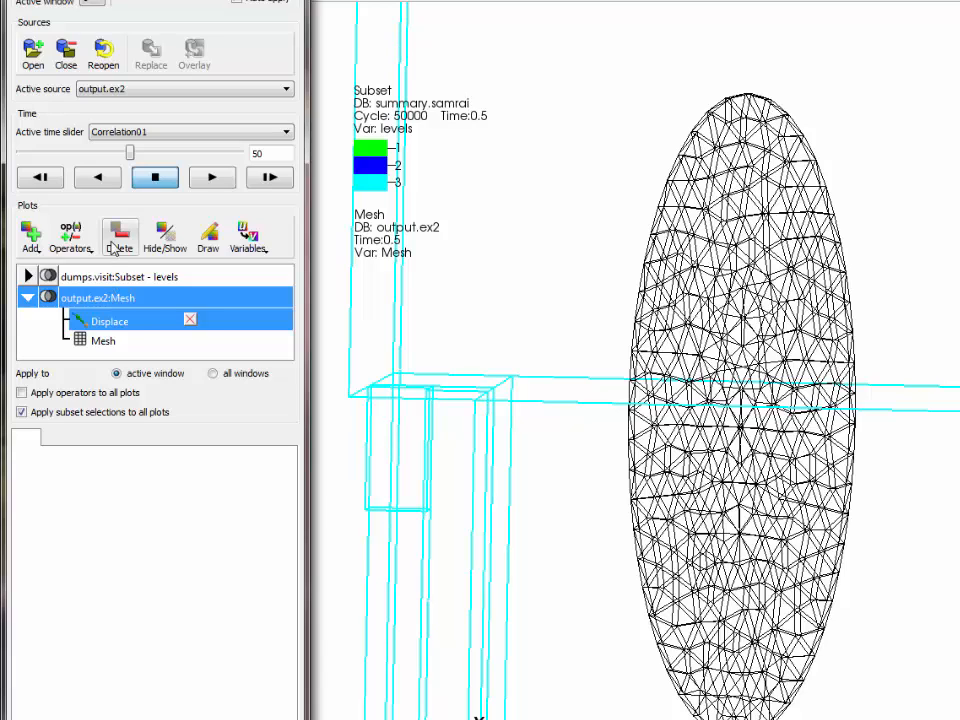
click(117, 238)
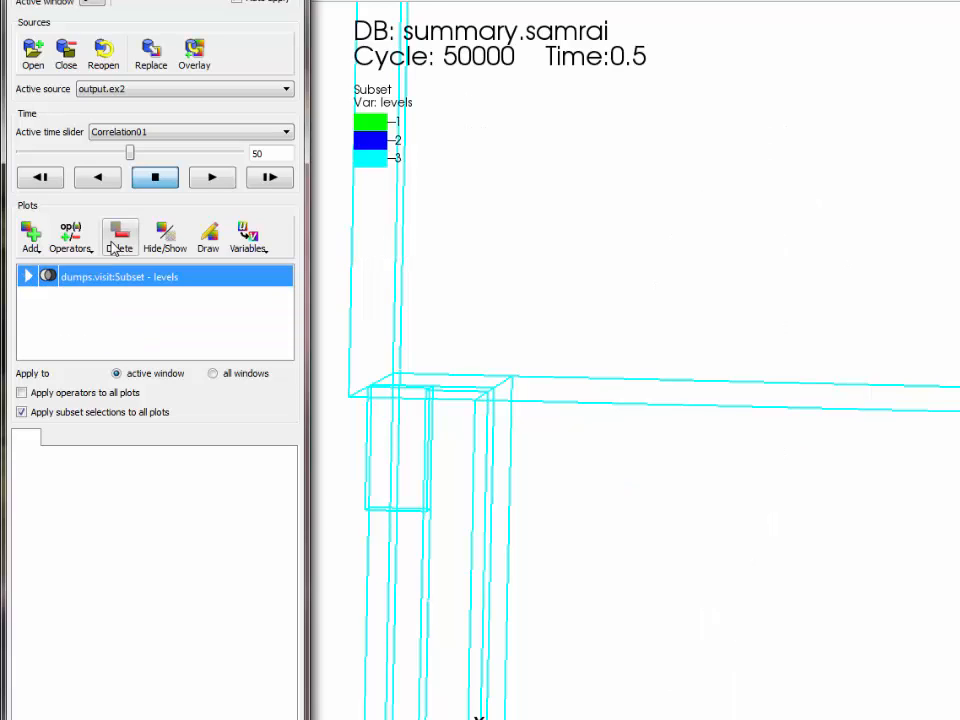
click(30, 240)
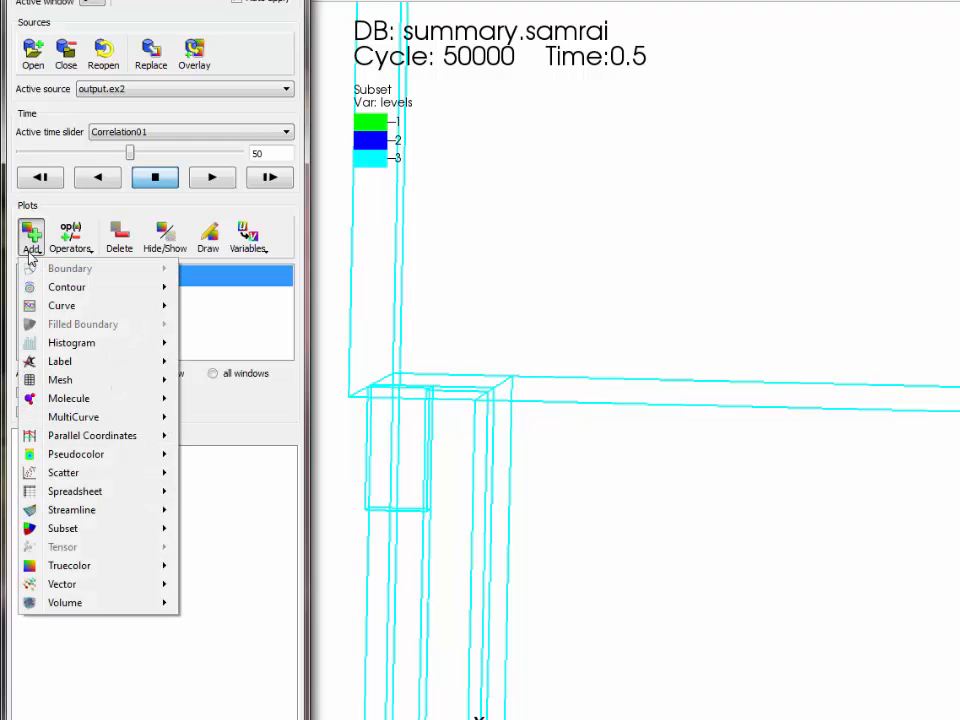
mouse_move(90, 535)
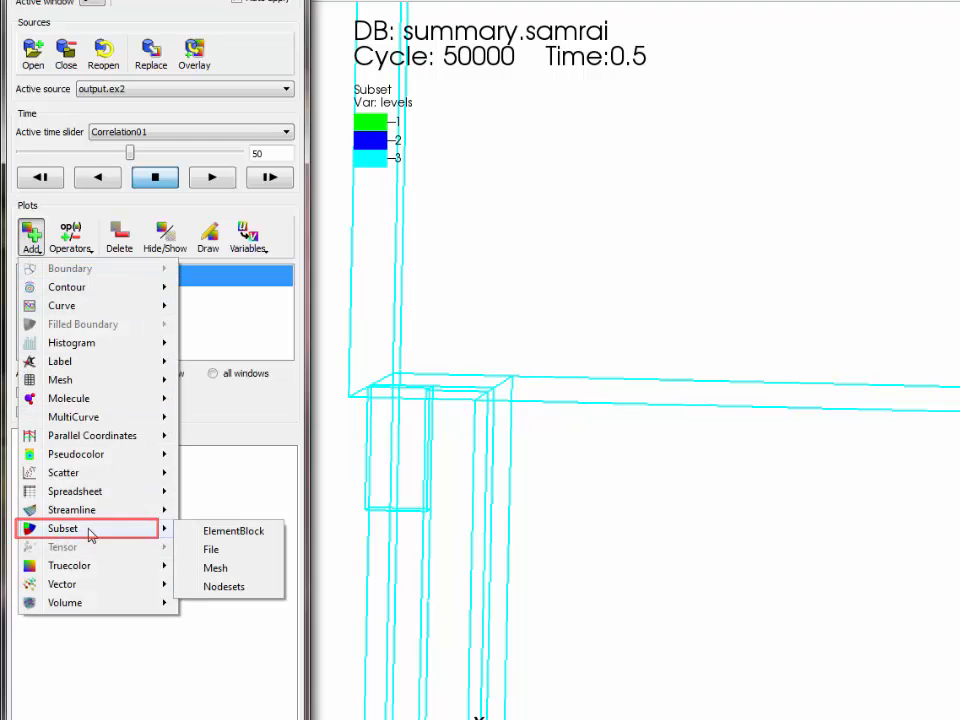
click(215, 567)
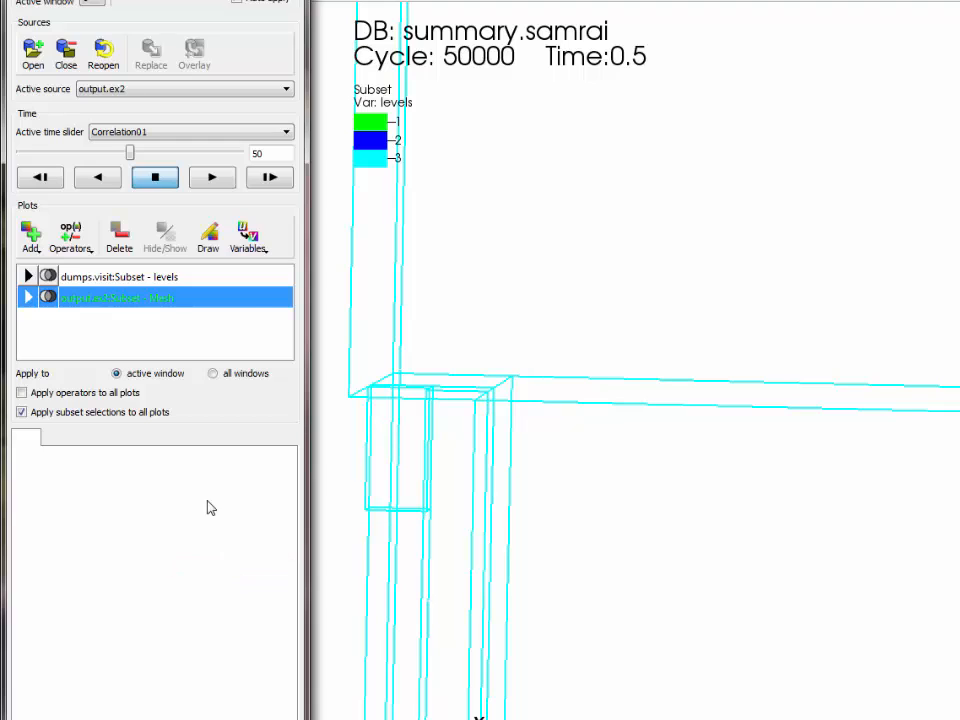
click(208, 240)
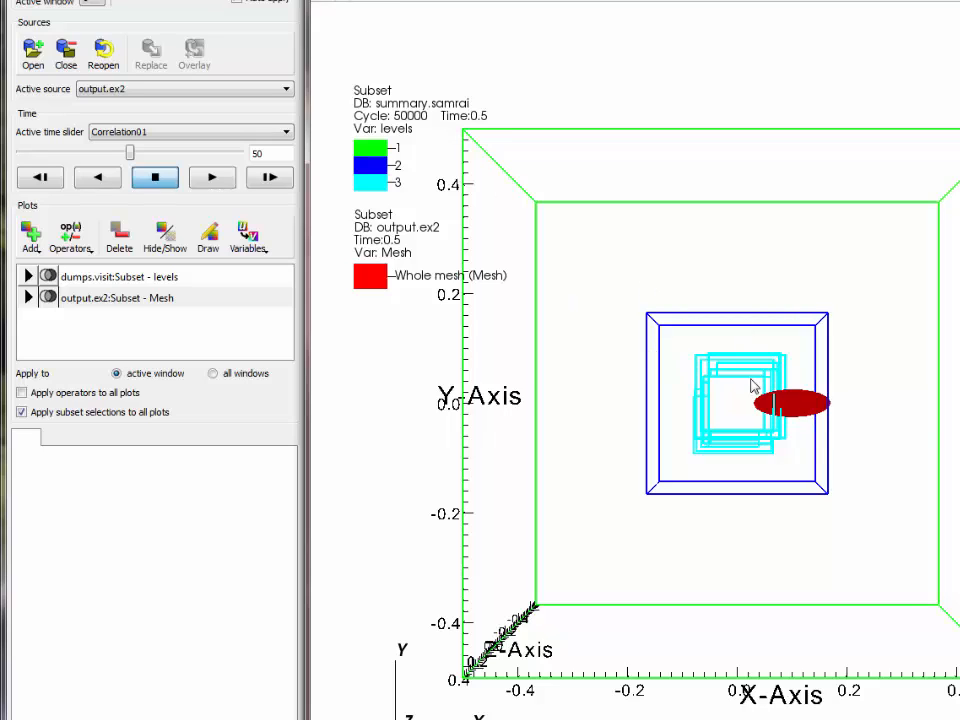
Step: Open the output.ex2 Subset plot's attributes, switch its colouring to Single, and apply the change
drag(748, 370, 846, 443)
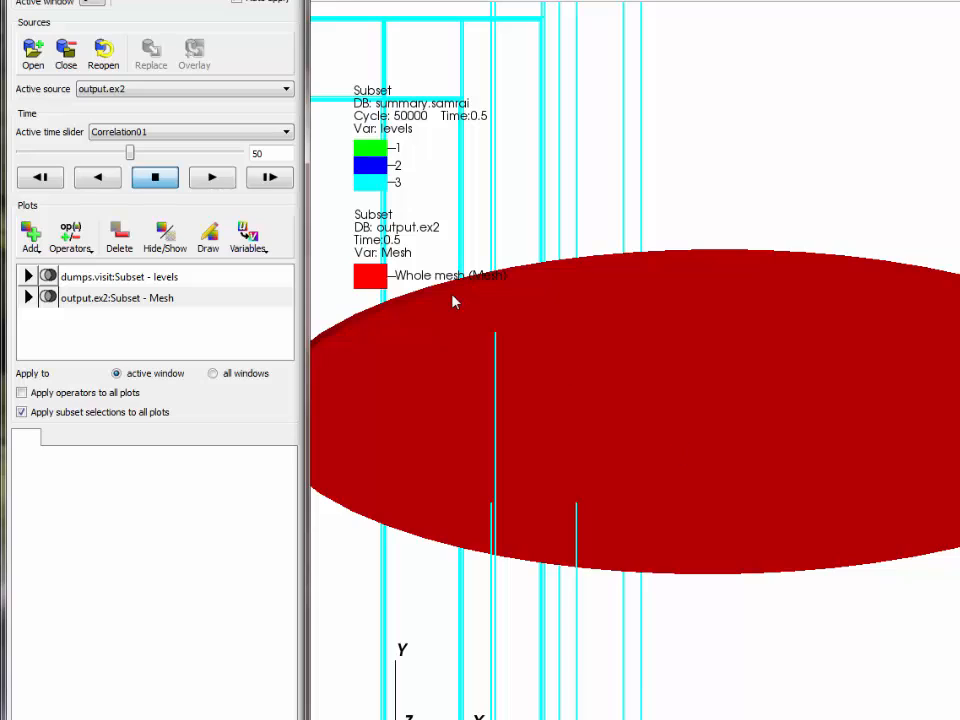
drag(424, 317, 532, 326)
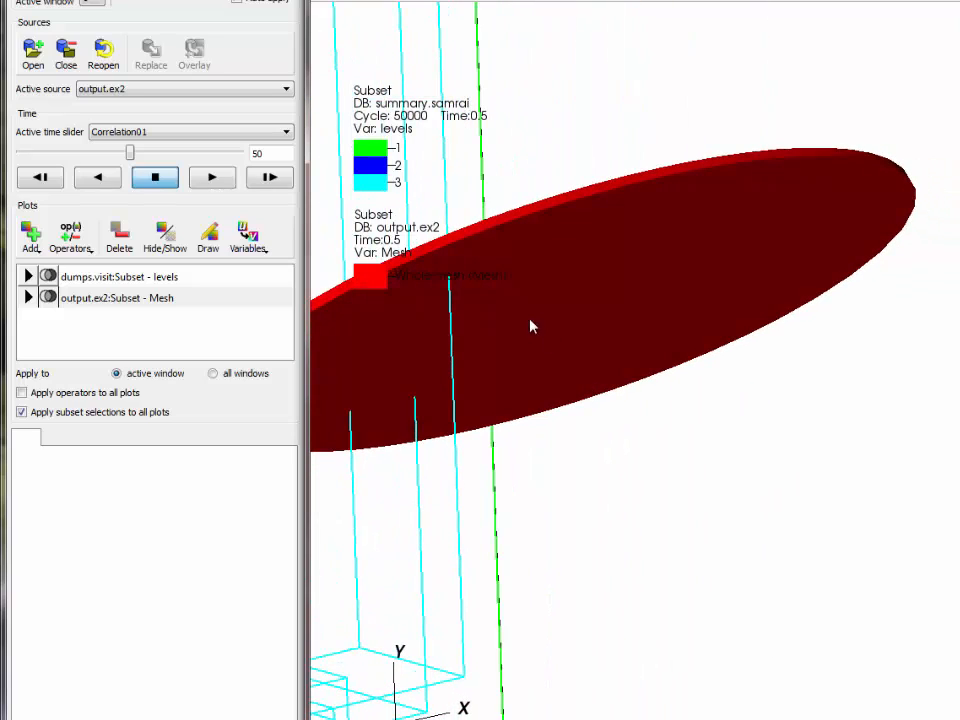
drag(454, 292, 624, 441)
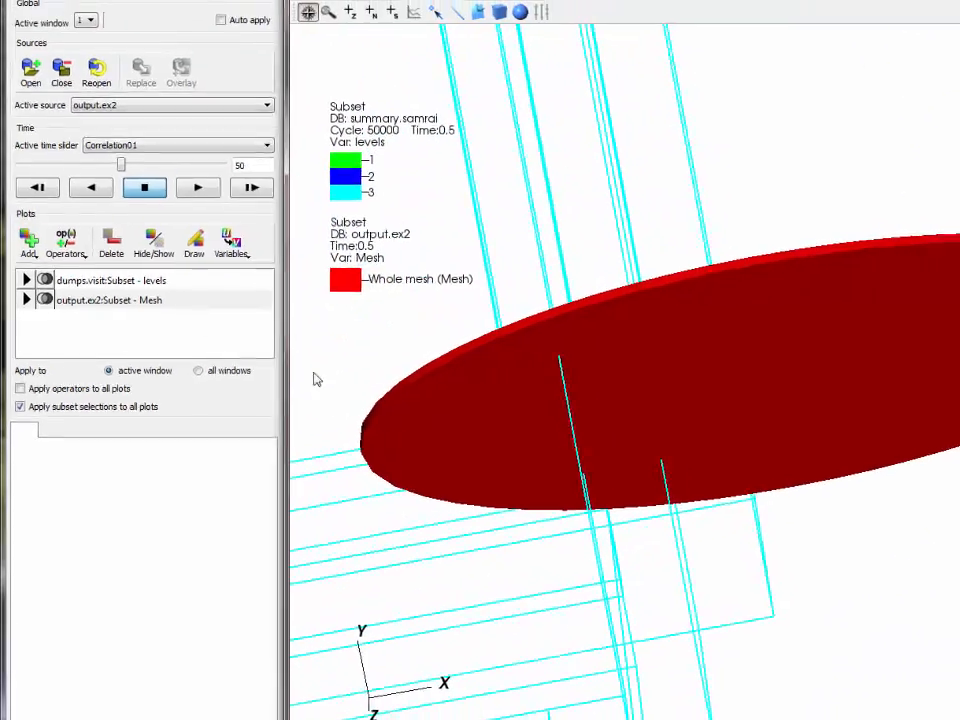
click(28, 297)
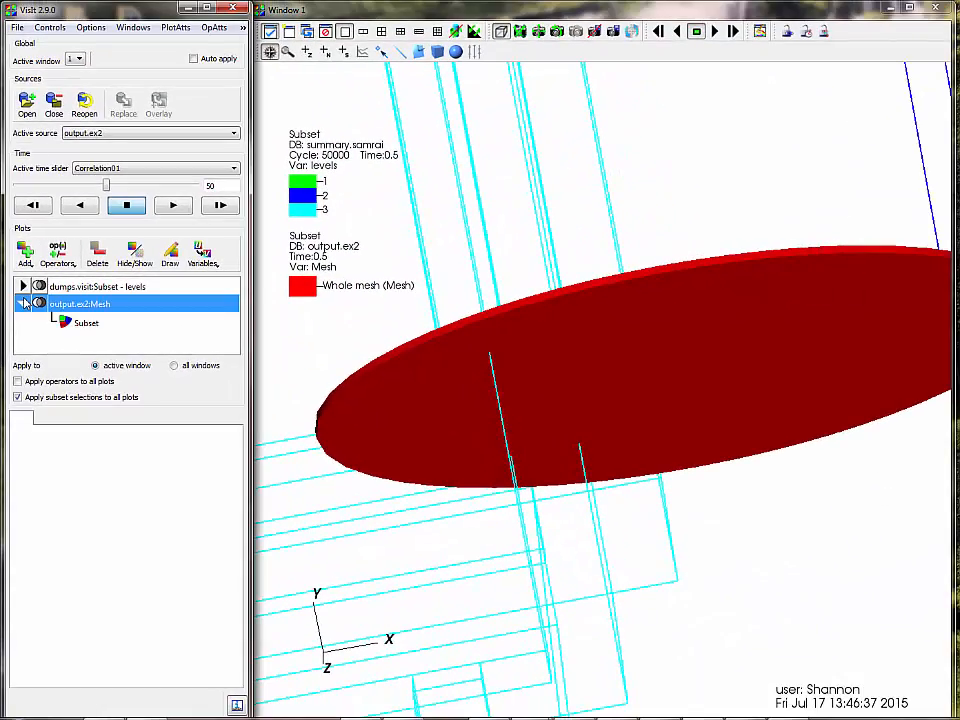
double_click(87, 324)
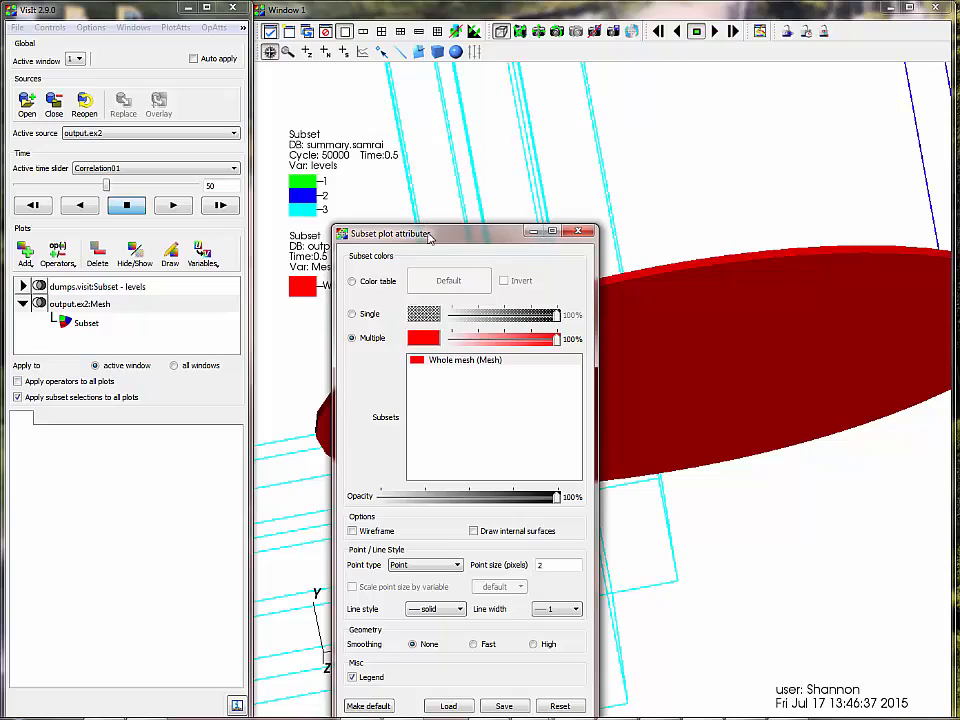
drag(429, 237, 174, 96)
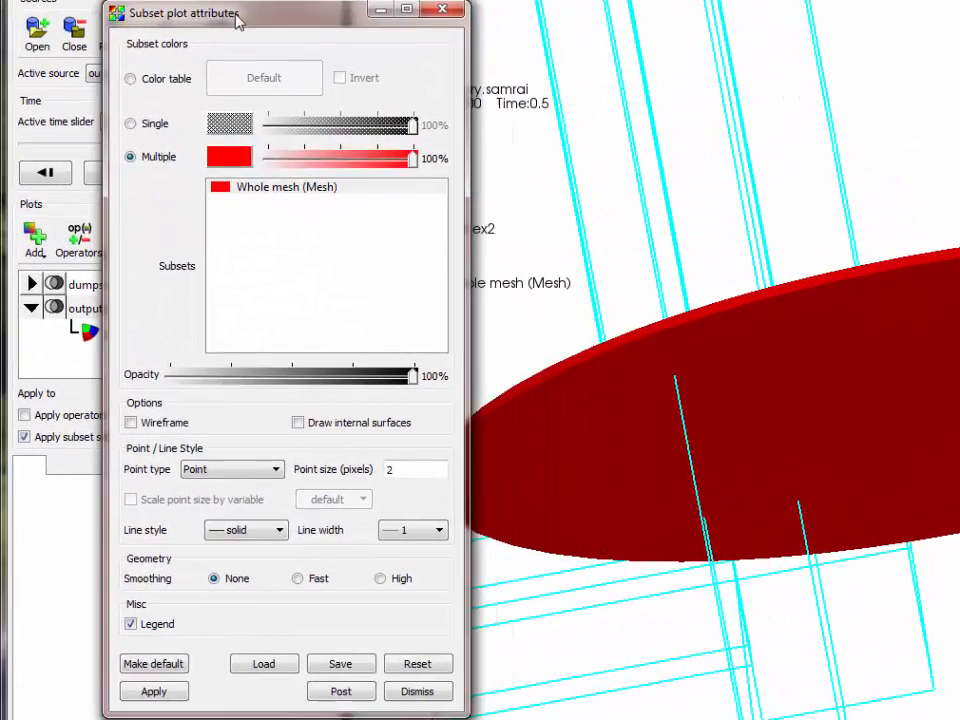
drag(237, 20, 235, 21)
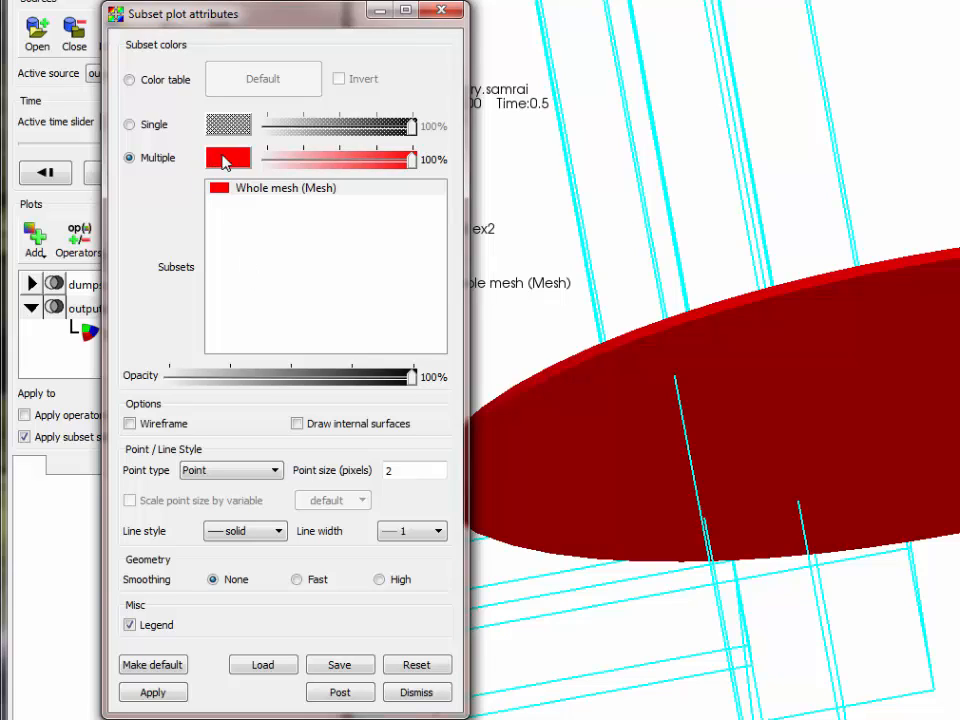
click(154, 128)
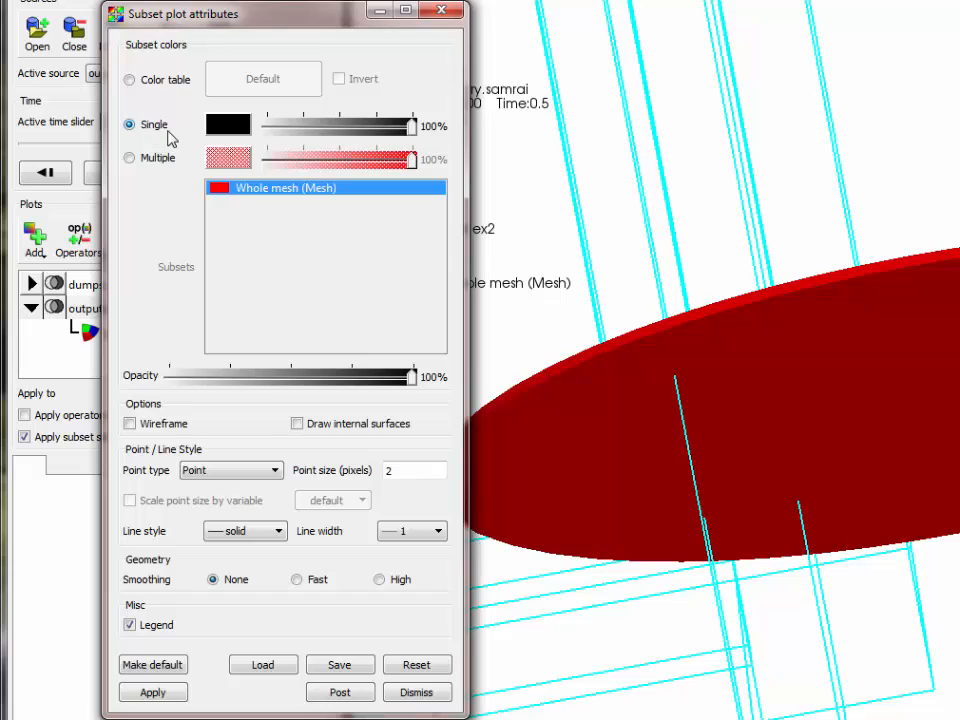
click(146, 698)
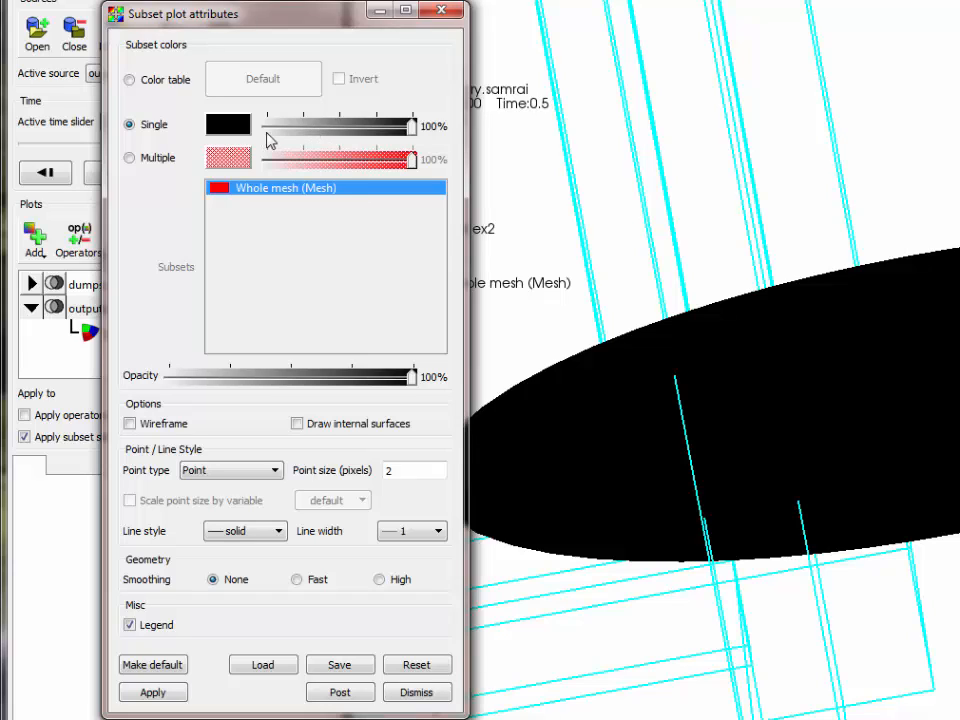
Step: Try magenta and teal as the Subset plot's single colour, applying each one
click(238, 135)
click(239, 137)
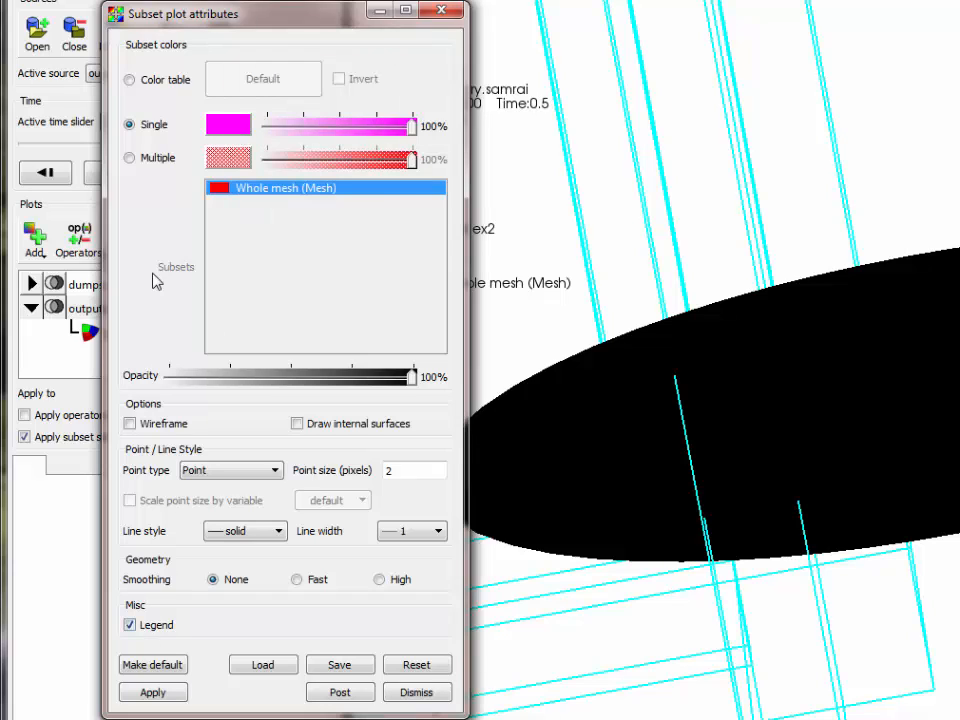
click(156, 695)
click(231, 124)
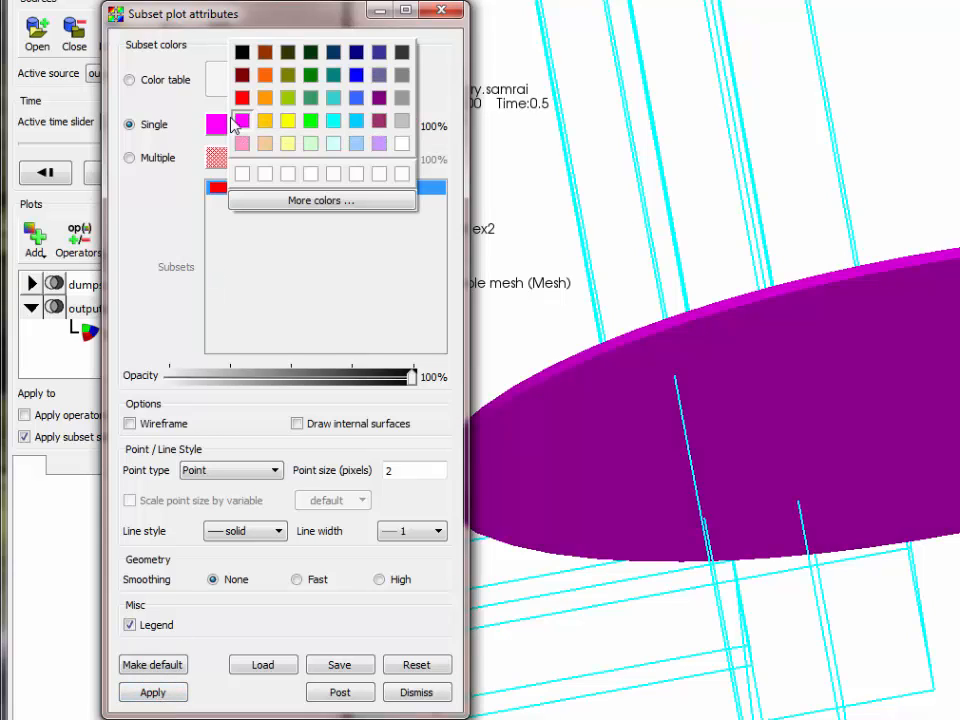
click(333, 97)
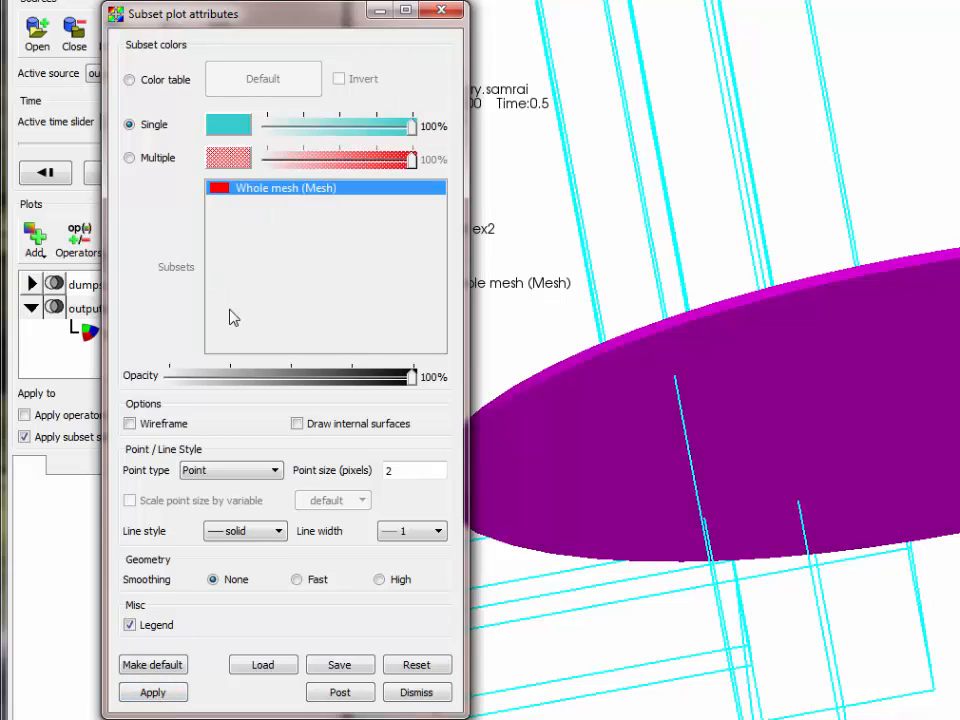
click(150, 692)
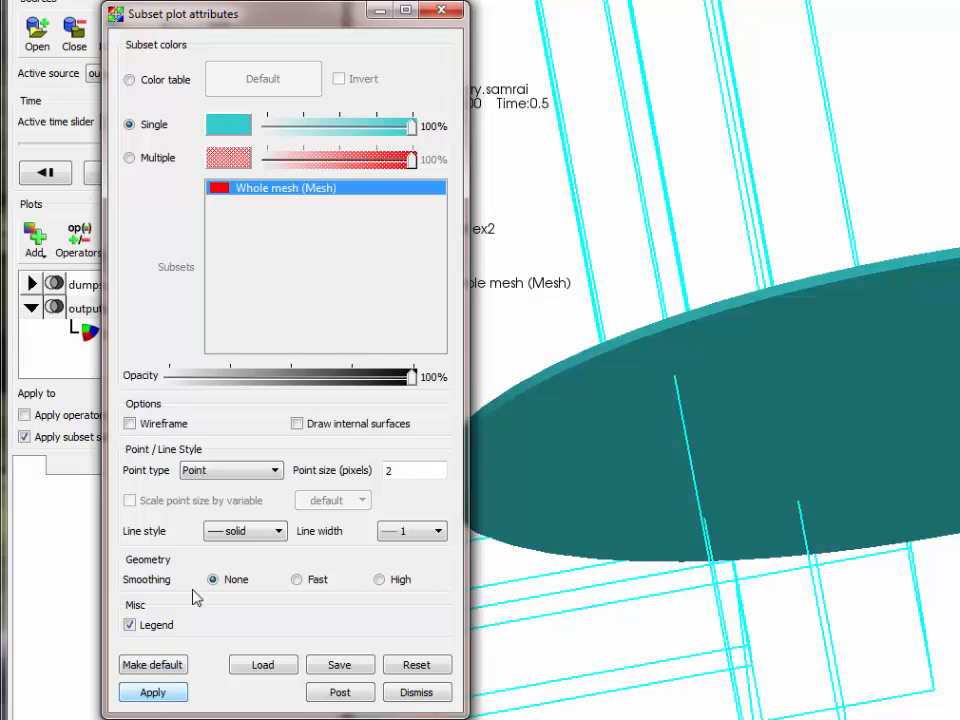
Step: Set the Subset plot's single colour to medium grey and apply it
click(228, 130)
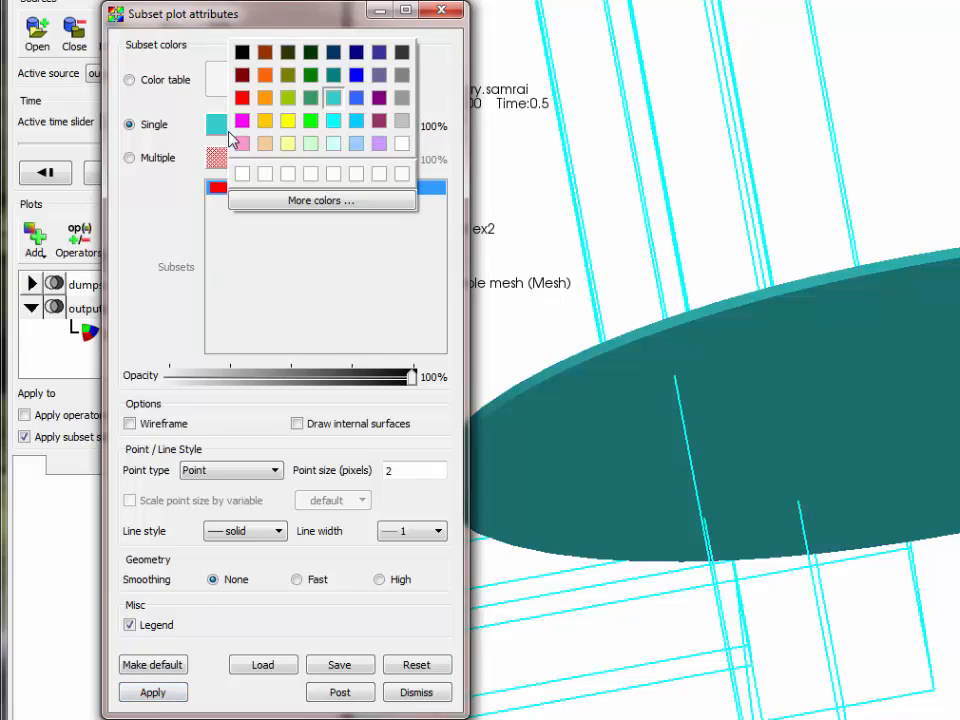
click(405, 97)
click(151, 696)
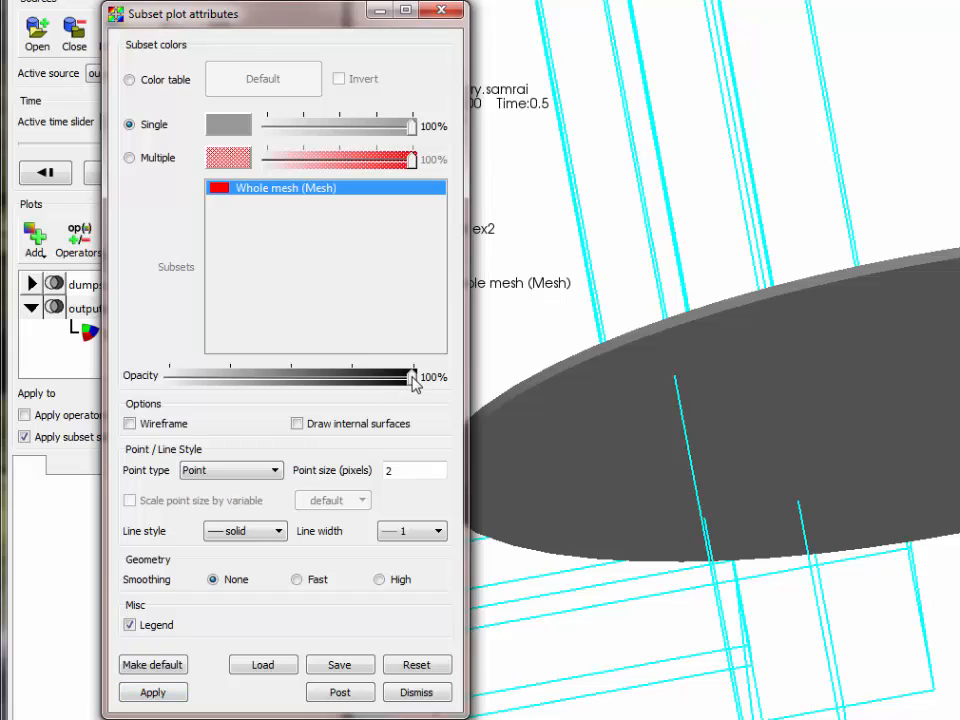
Step: Try the Subset plot at 49% opacity and restore it to 100%, applying both settings
drag(412, 378, 288, 379)
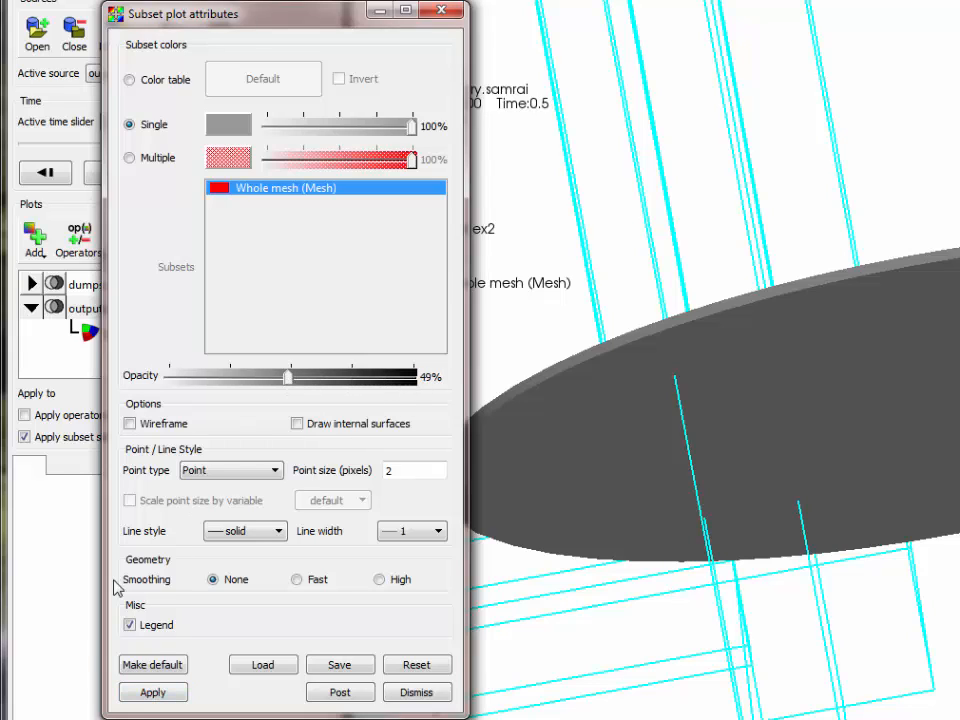
click(148, 697)
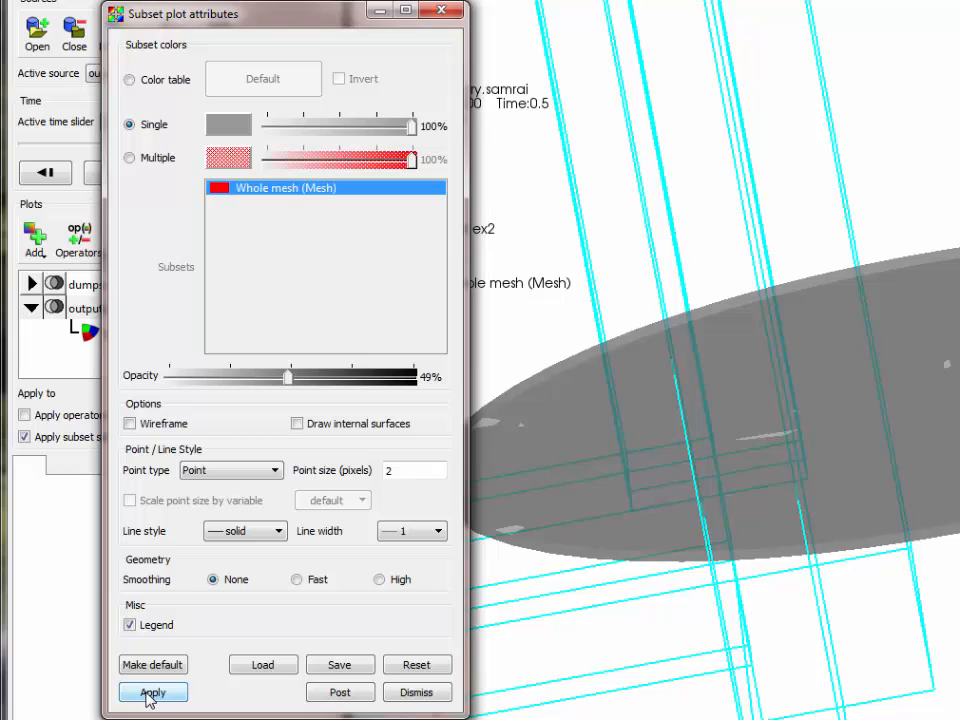
drag(288, 378, 413, 381)
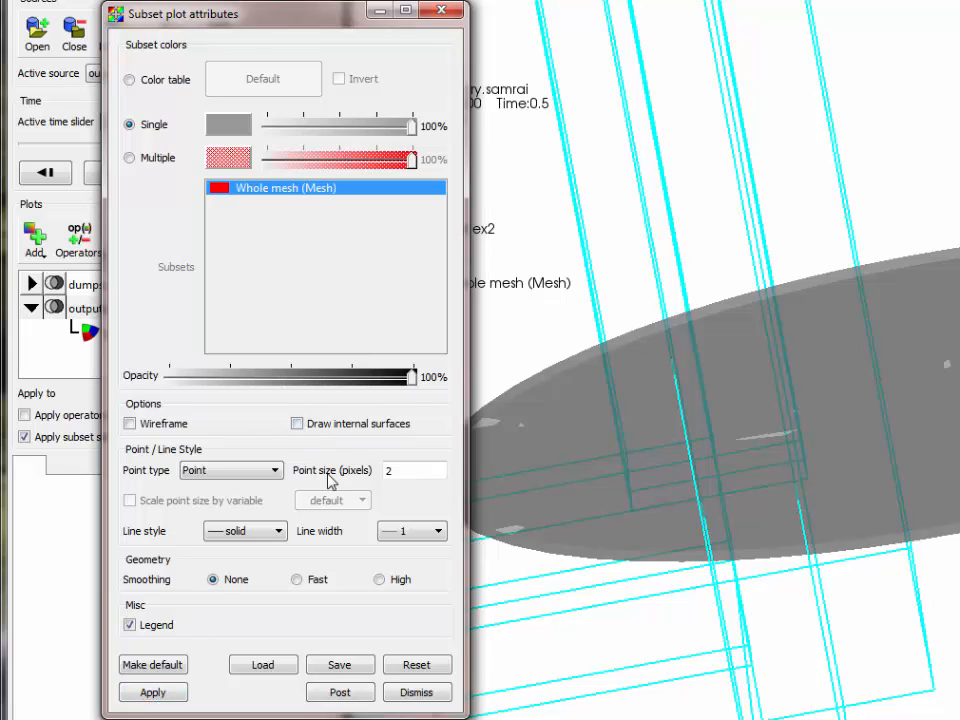
click(146, 699)
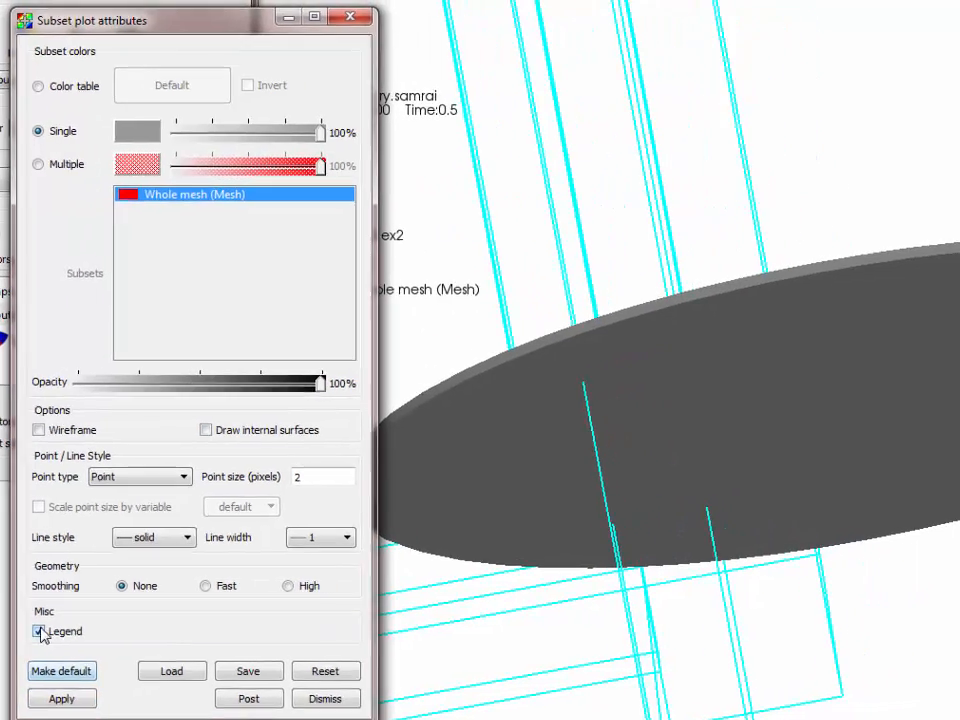
Step: Turn off the legend of the output.ex2 Subset plot, apply the change, and close its attributes
drag(10, 30, 693, 15)
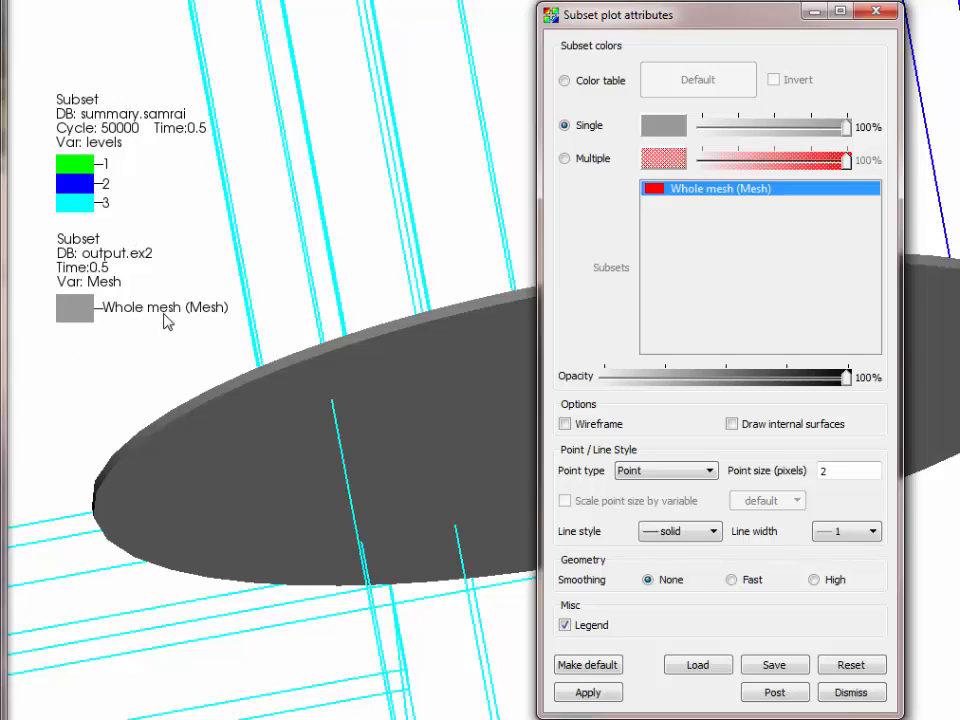
click(565, 625)
click(589, 692)
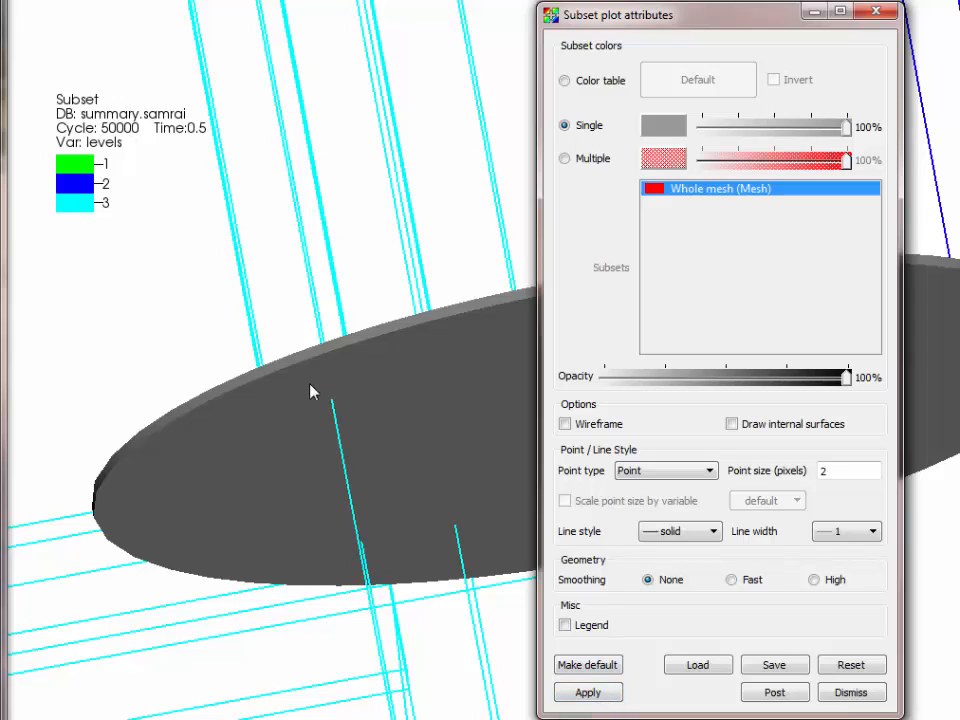
click(850, 699)
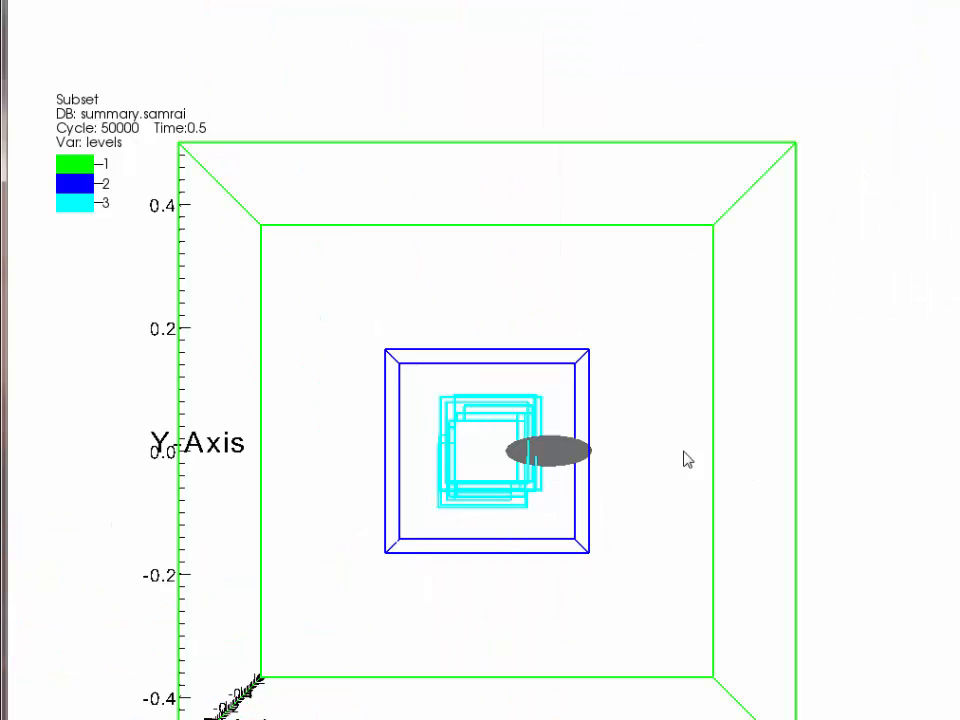
drag(482, 407, 615, 502)
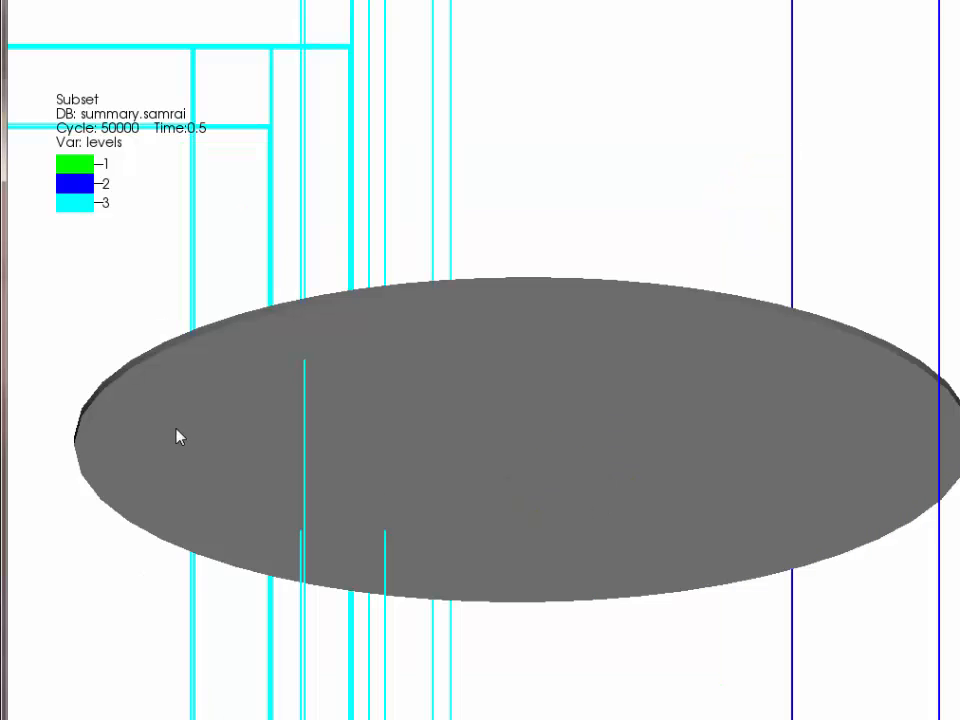
Step: Add a Displace operator to the output.ex2 Mesh Subset plot
drag(155, 396, 409, 450)
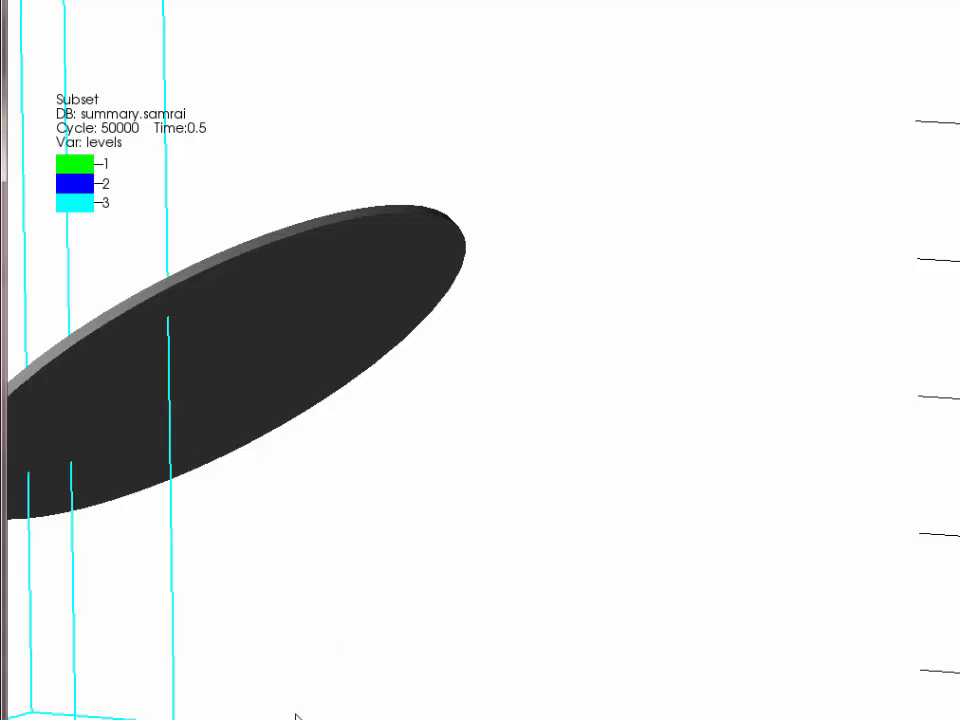
drag(171, 438, 222, 442)
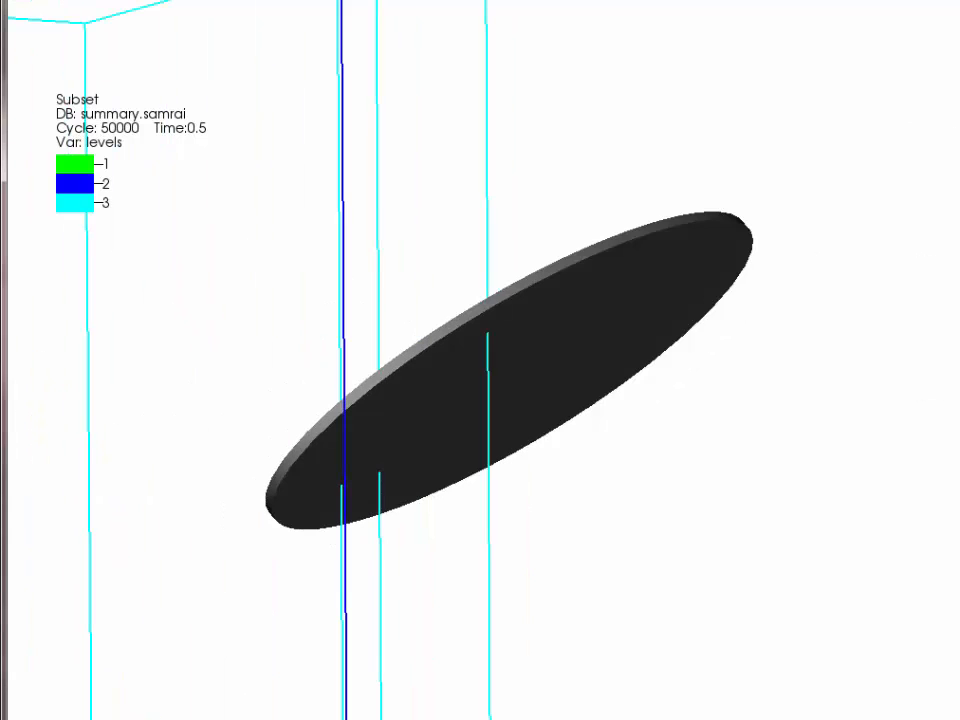
click(58, 257)
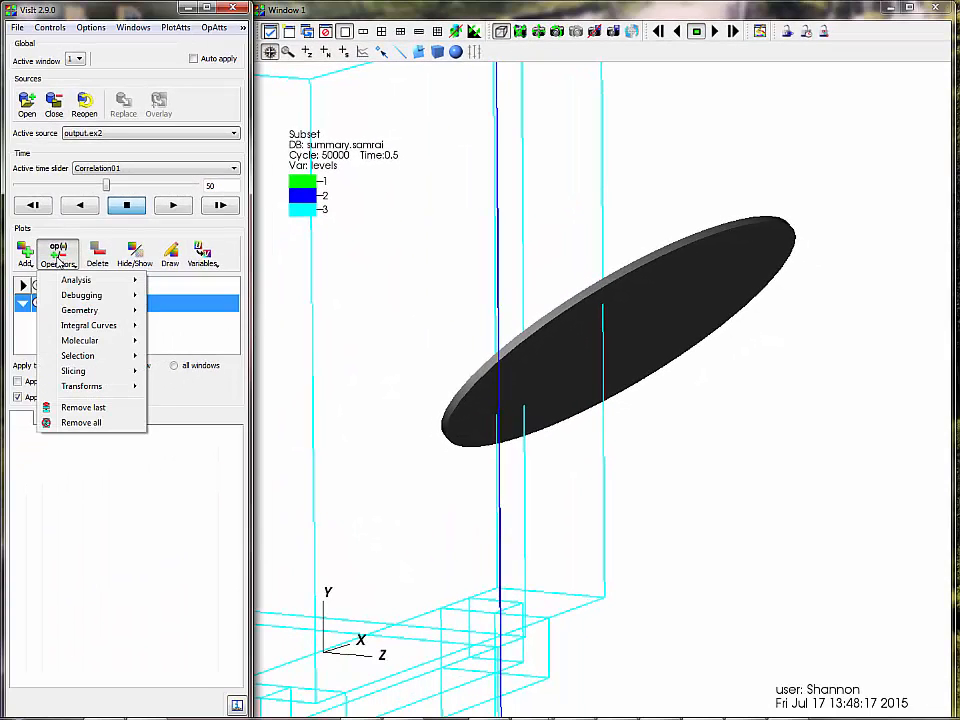
mouse_move(100, 390)
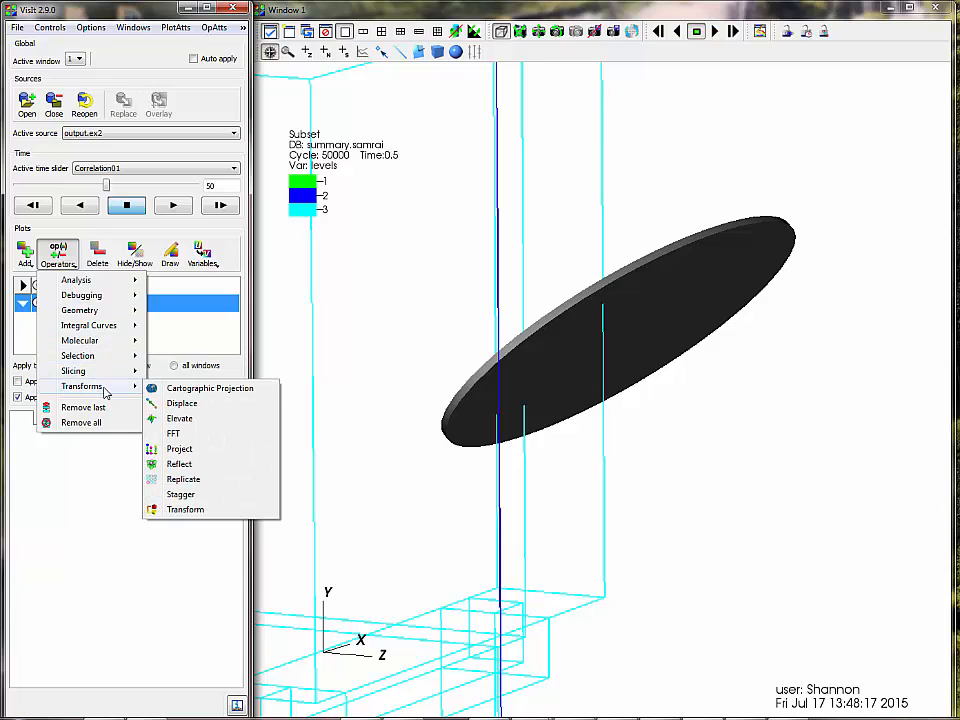
click(186, 404)
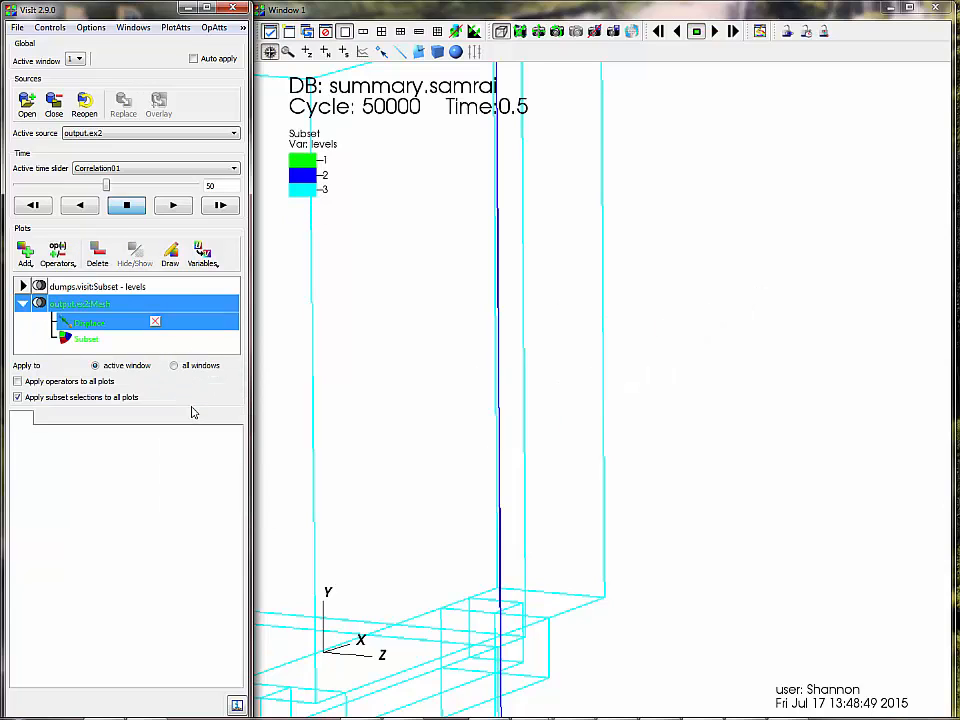
Step: Set the Displace operator's displacement variable to dX, apply it, and close the operator attributes
double_click(113, 326)
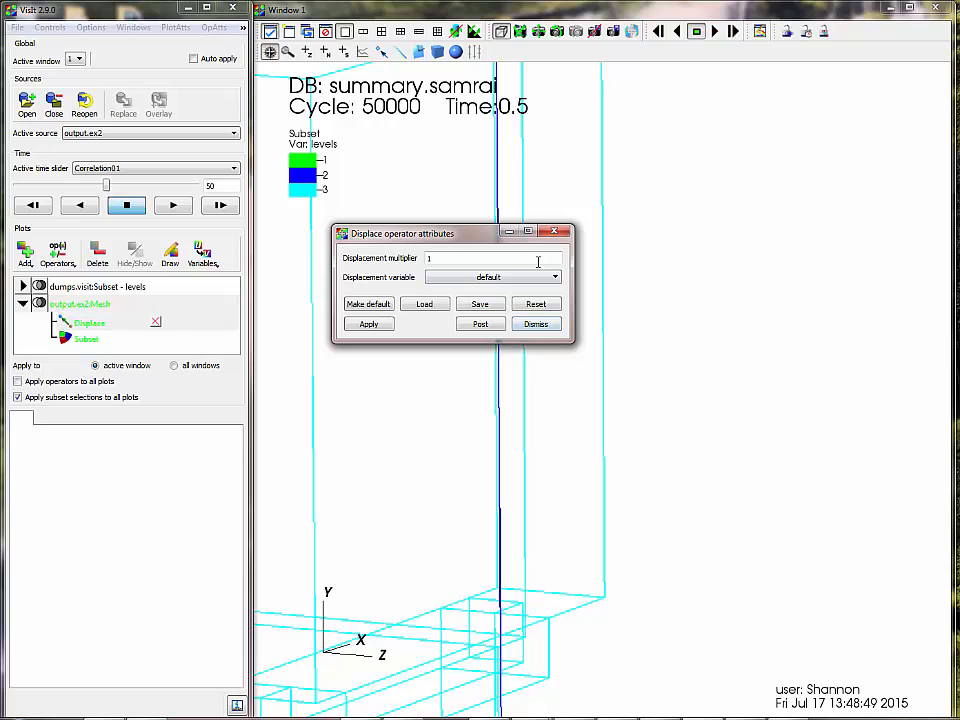
click(535, 277)
mouse_move(544, 331)
click(577, 336)
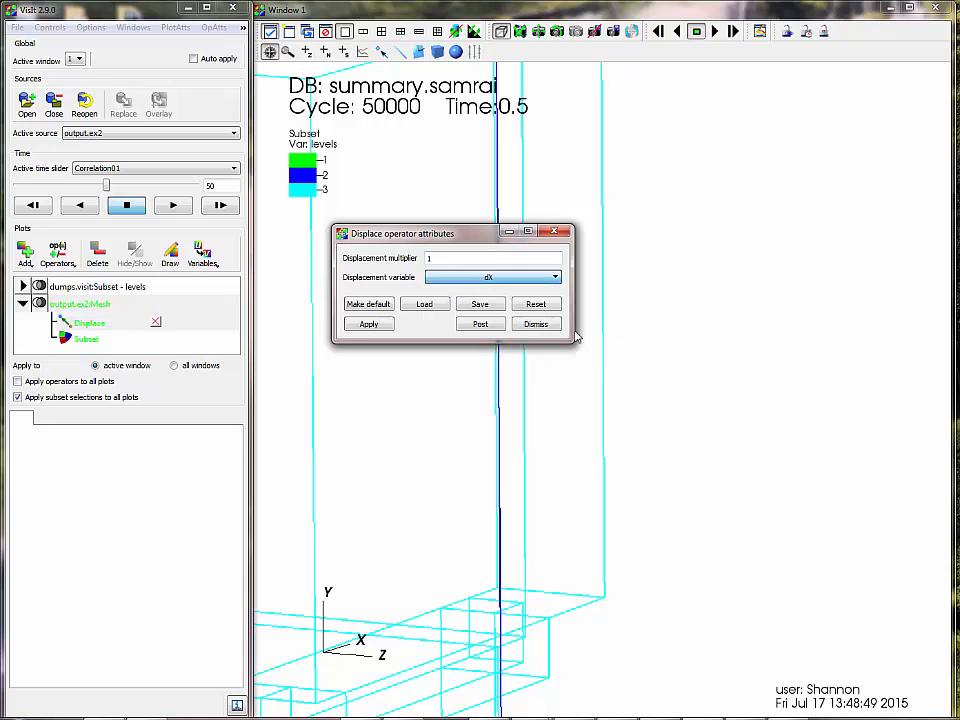
click(372, 326)
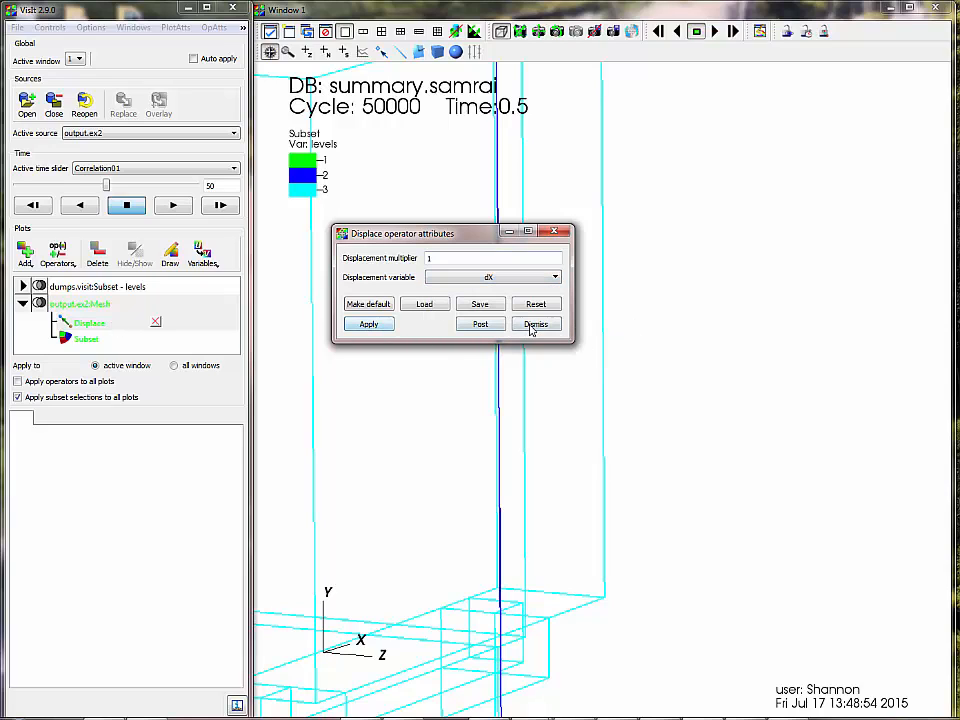
click(533, 325)
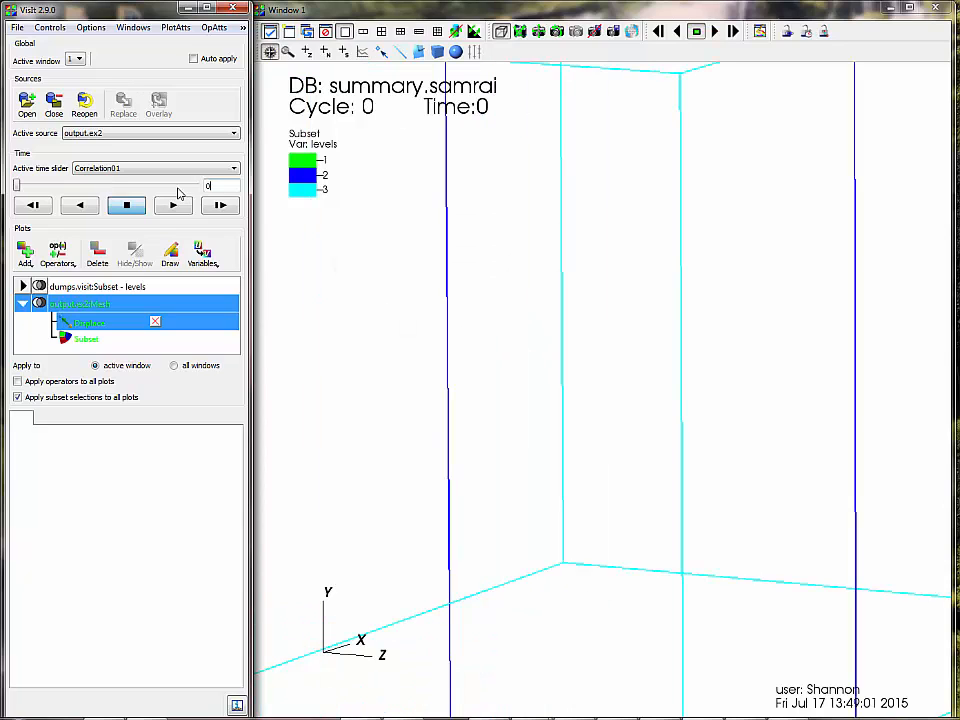
Step: Redraw the displaced output.ex2 mesh plot in the reset view and move the time slider to state 50
click(557, 31)
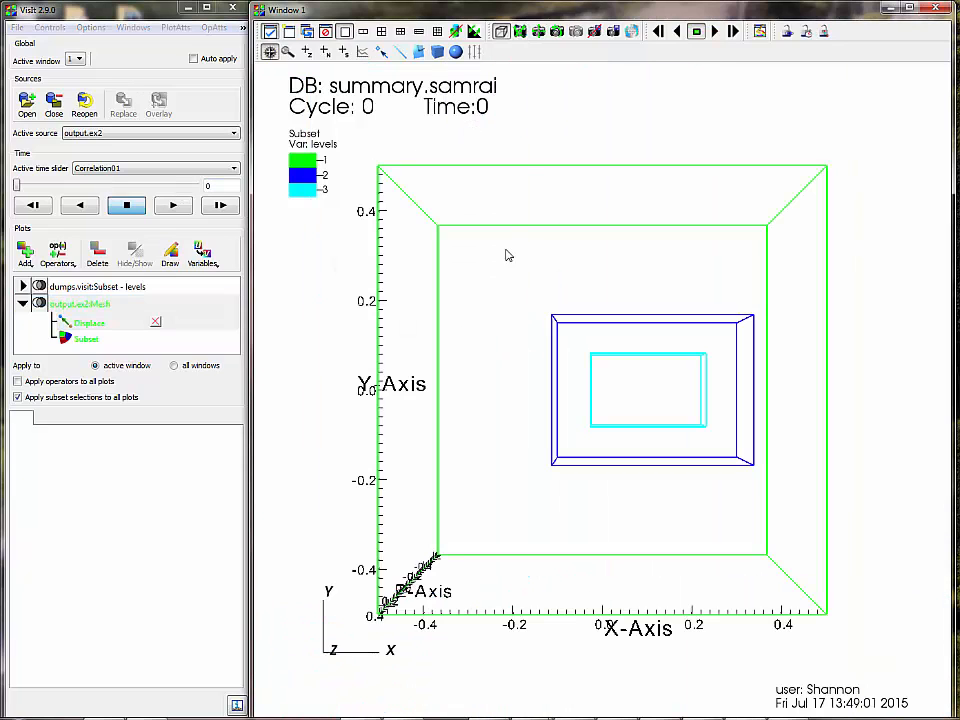
click(170, 256)
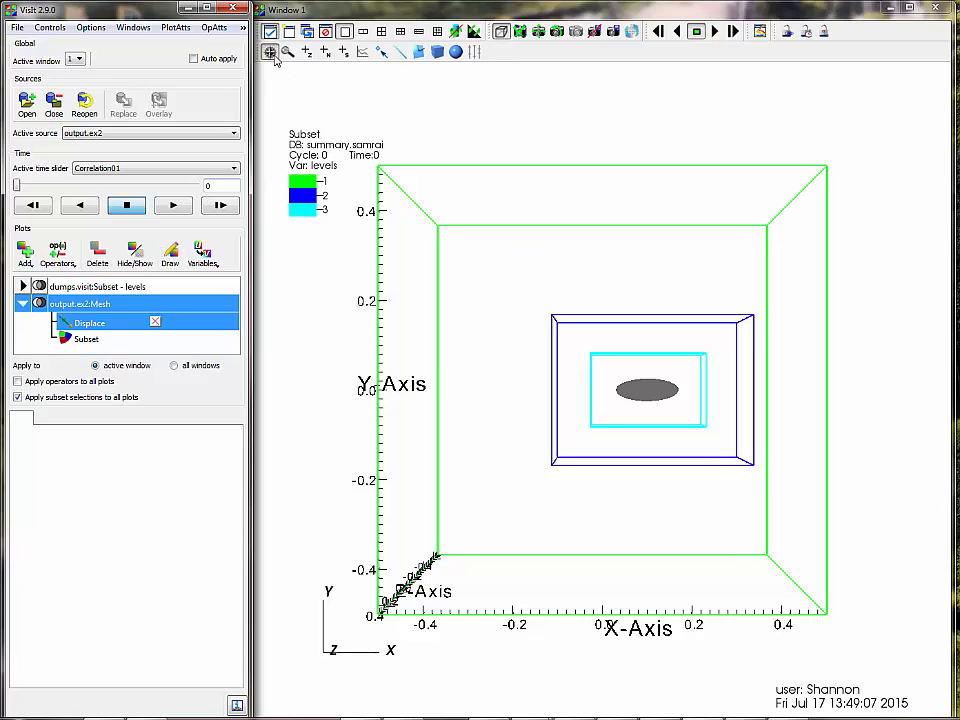
drag(528, 283, 758, 250)
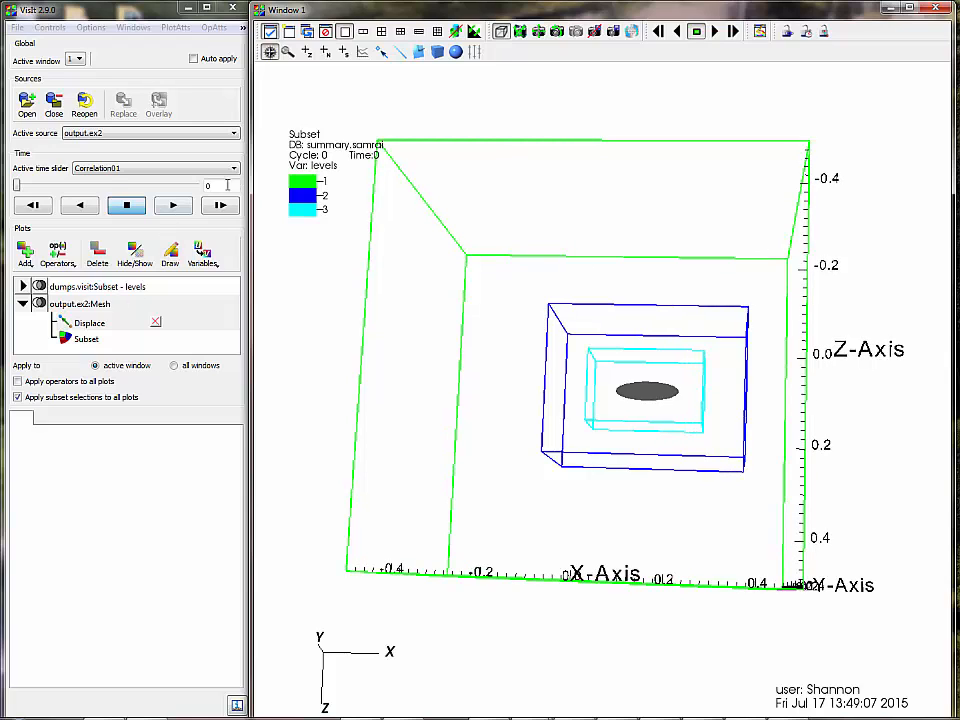
click(106, 190)
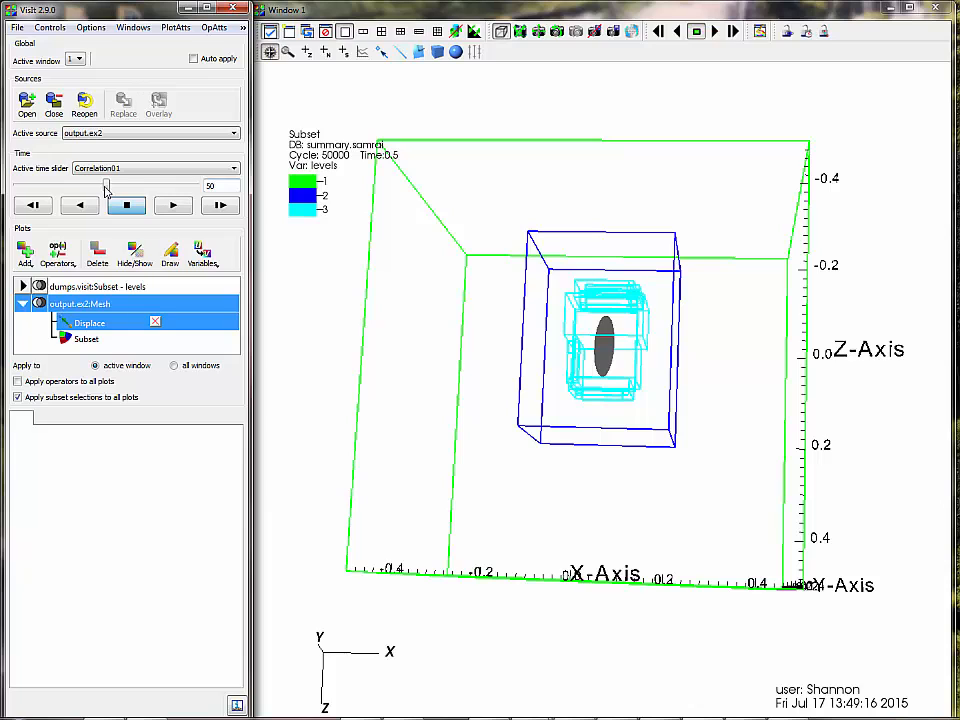